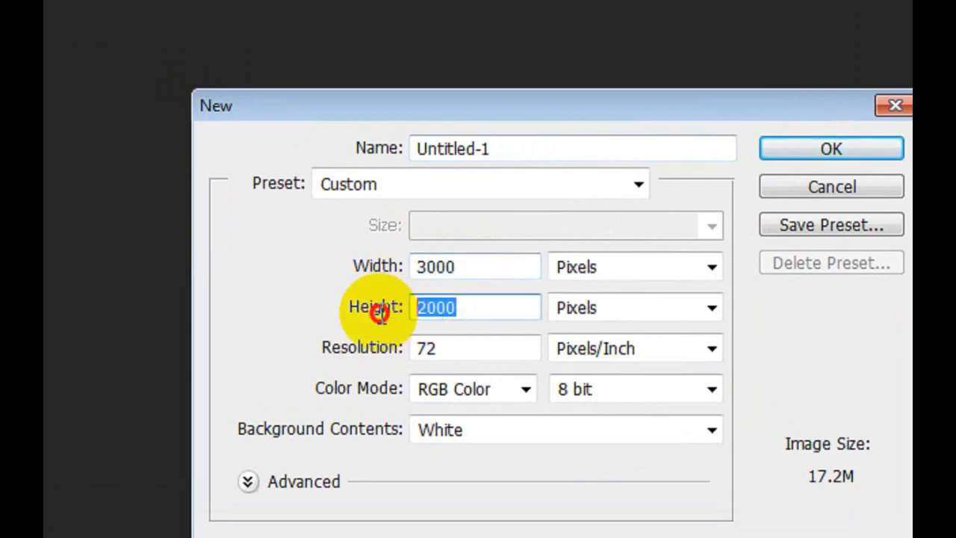
# Create a new 3000 x 2000 pixel document at 72 pixels/inch in RGB Color with a white background.
pyautogui.click(384, 348)
pyautogui.click(594, 270)
pyautogui.click(575, 293)
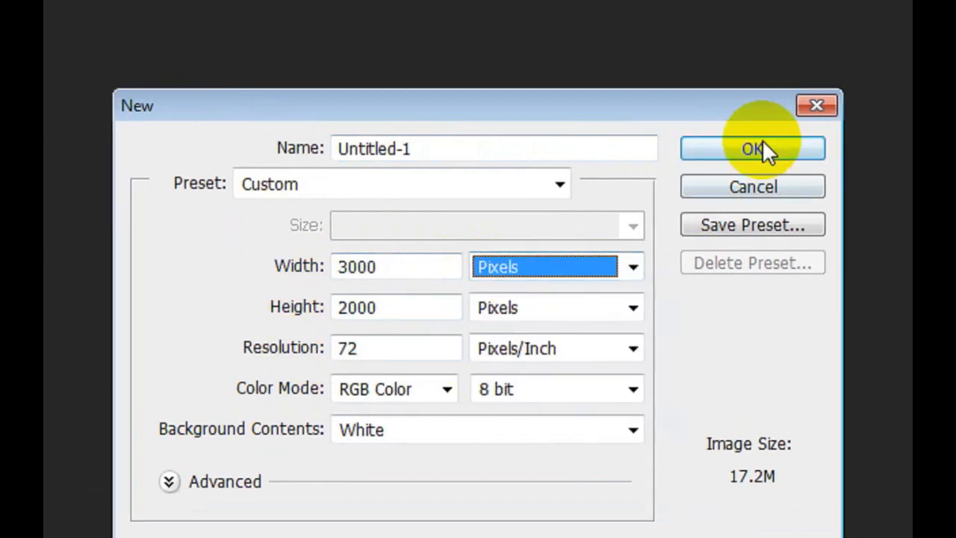
pyautogui.click(831, 149)
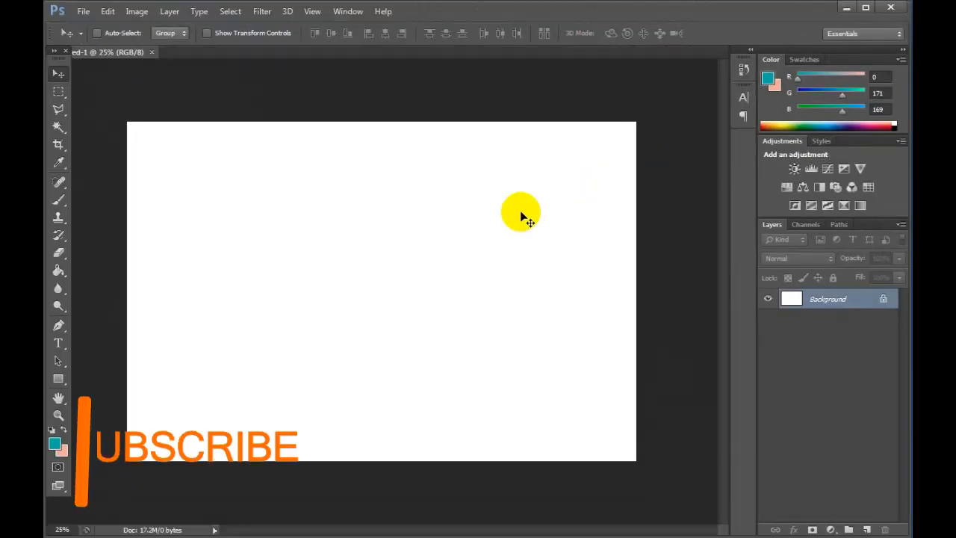
pyautogui.hotkey('ctrl', '0')
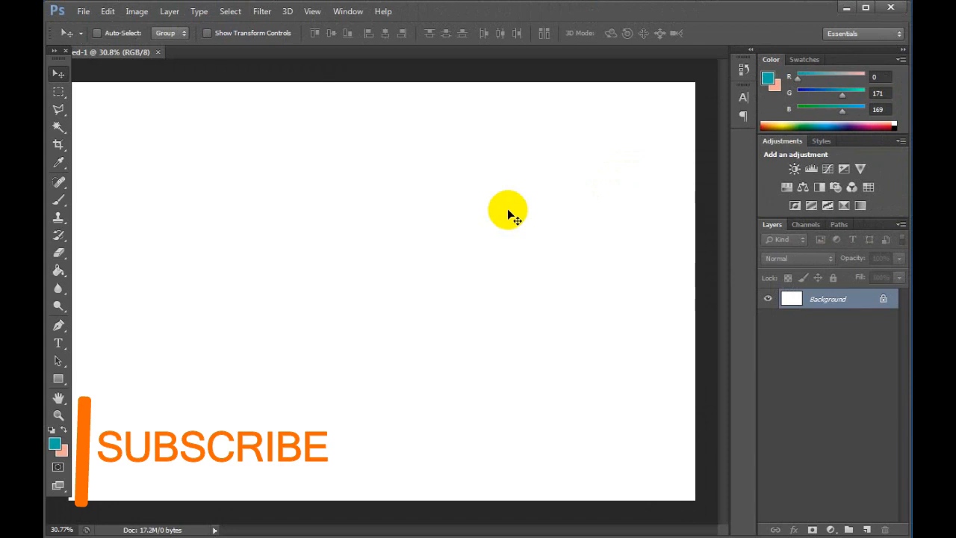
# Place the wildfire-sunglasses portrait photo and enlarge it about its centre to roughly three quarters of the canvas height.
pyautogui.click(83, 11)
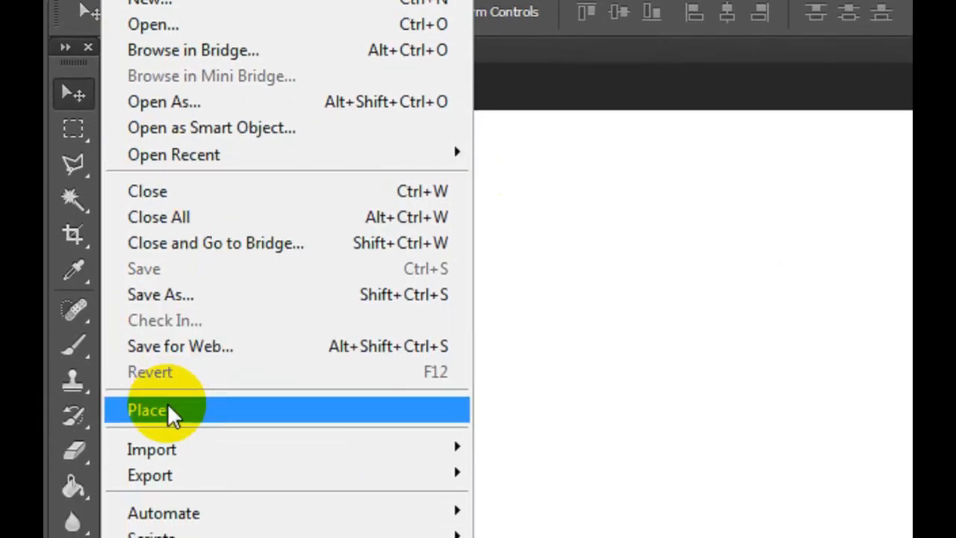
pyautogui.click(170, 437)
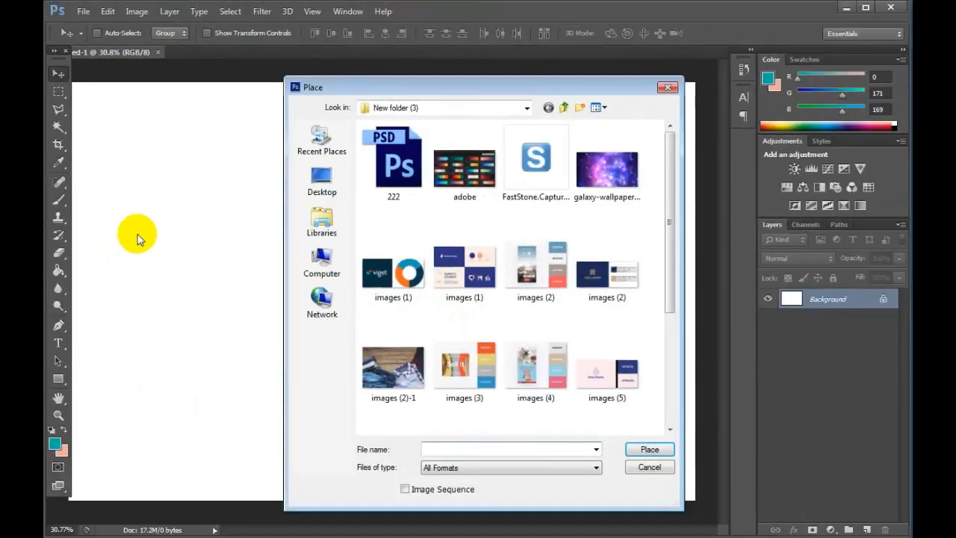
pyautogui.moveTo(668, 209); pyautogui.dragTo(670, 313)
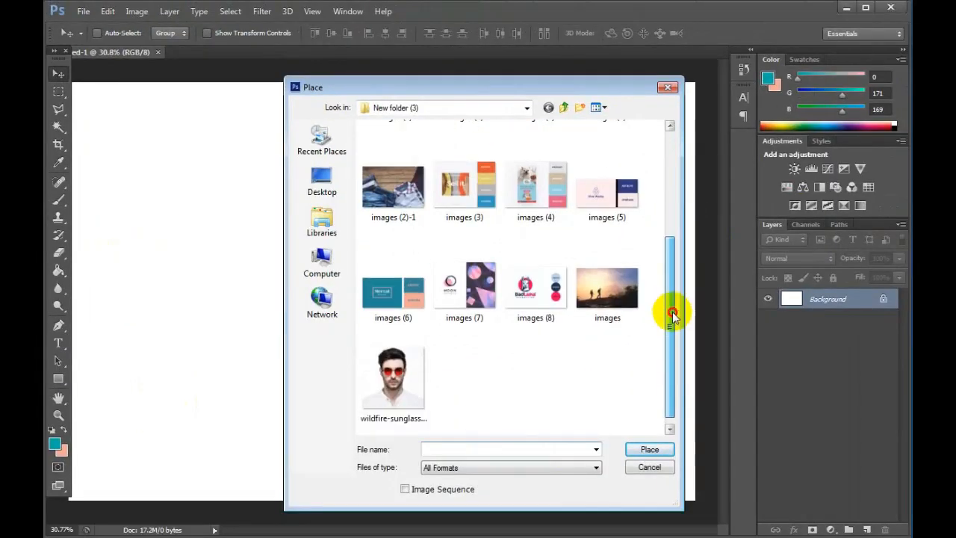
pyautogui.doubleClick(371, 375)
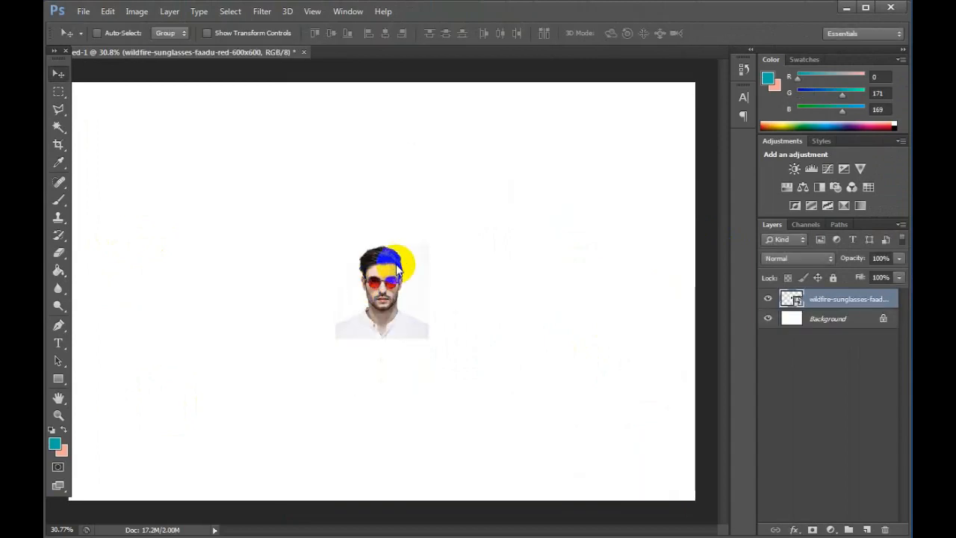
pyautogui.moveTo(429, 258); pyautogui.dragTo(600, 207)
pyautogui.press('Return')
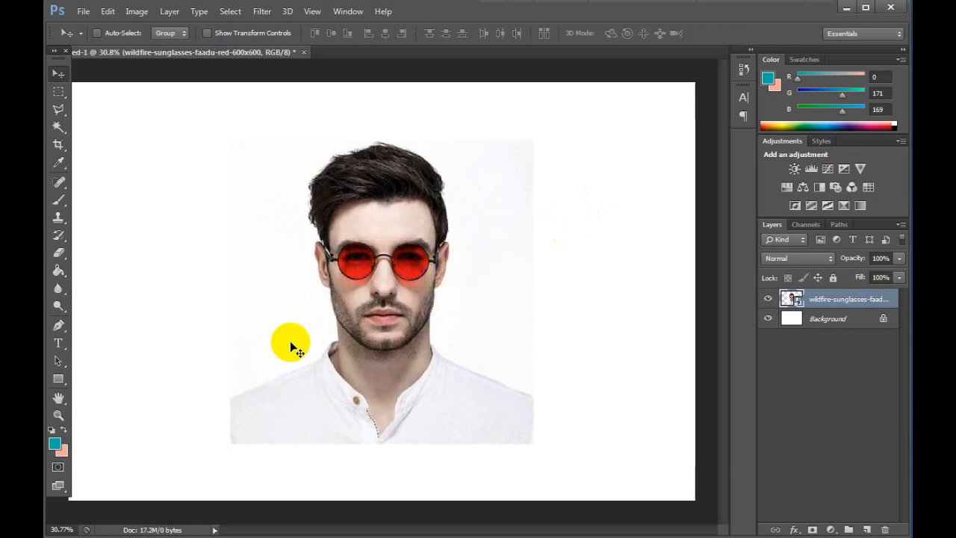
# Trace a closed outline around the man's head, including the jaw, ears and hair, with the Pen tool in Path mode.
pyautogui.click(59, 326)
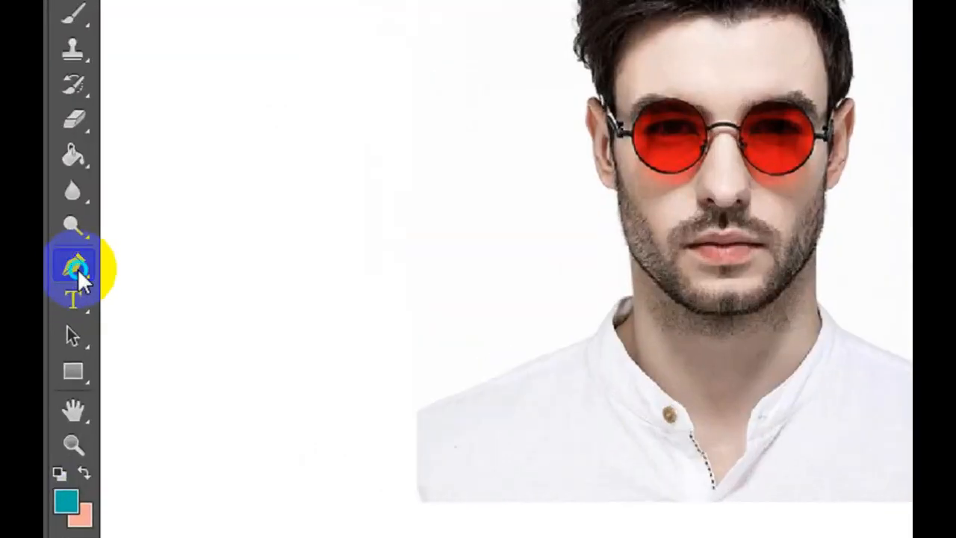
pyautogui.rightClick(79, 270)
pyautogui.click(163, 271)
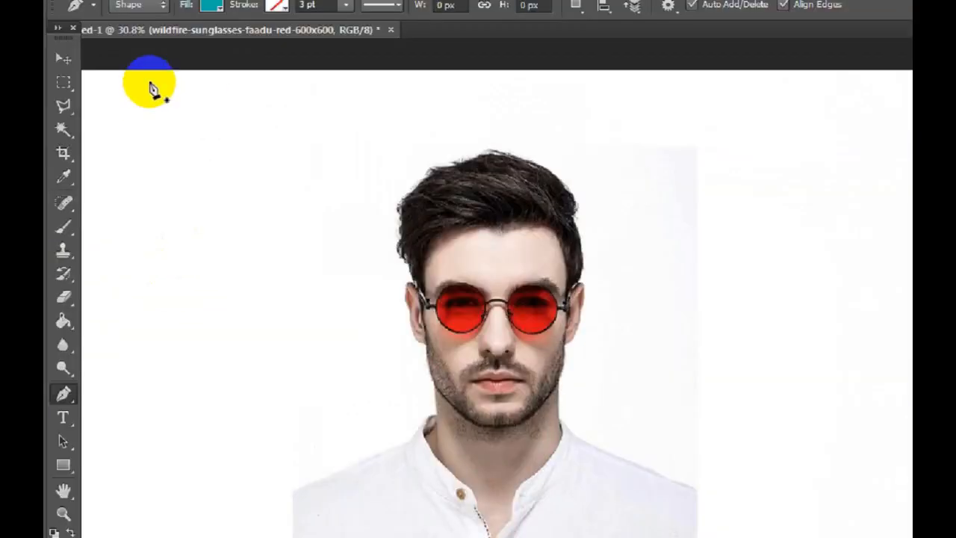
pyautogui.click(146, 6)
pyautogui.click(134, 36)
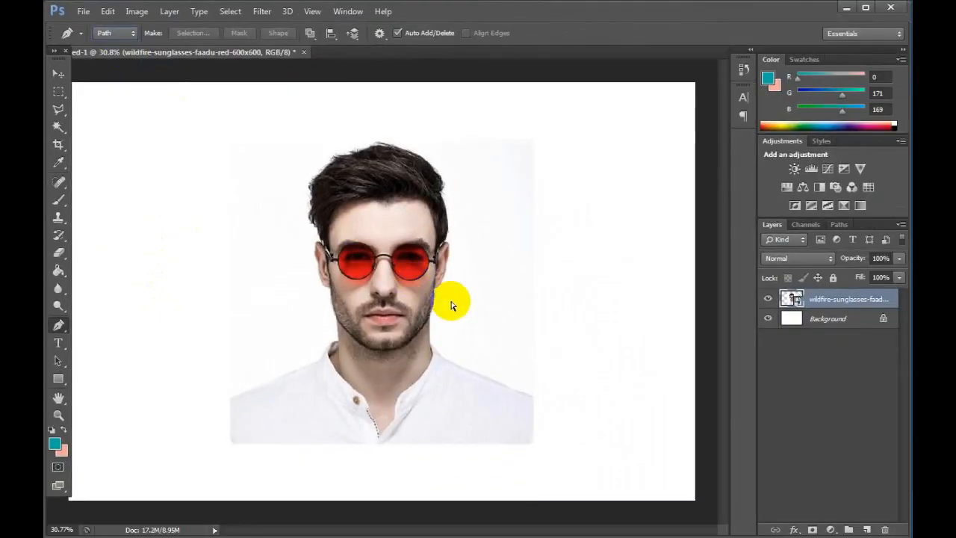
pyautogui.scroll(2, 451, 305)
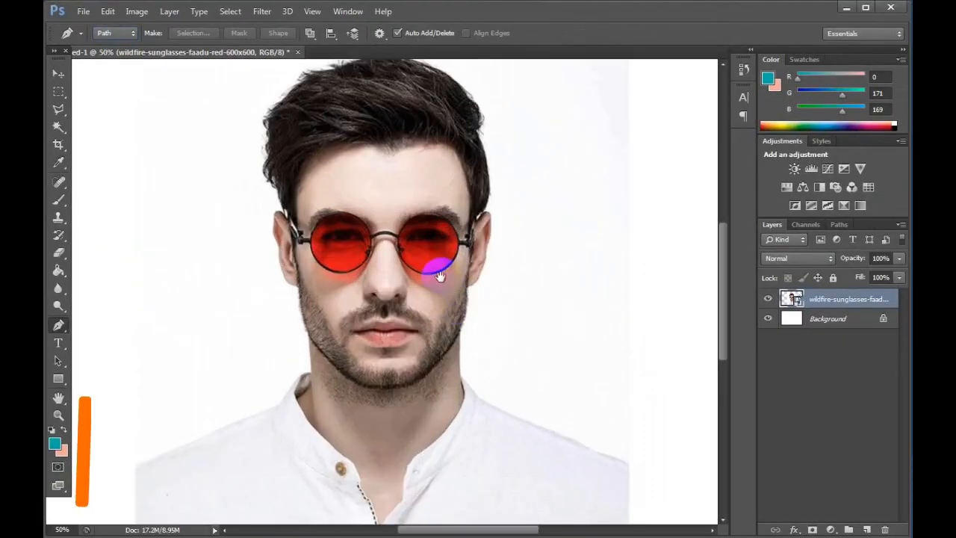
pyautogui.moveTo(441, 276)
pyautogui.mouseDown()
pyautogui.moveTo(442, 301)
pyautogui.moveTo(472, 351)
pyautogui.mouseUp()
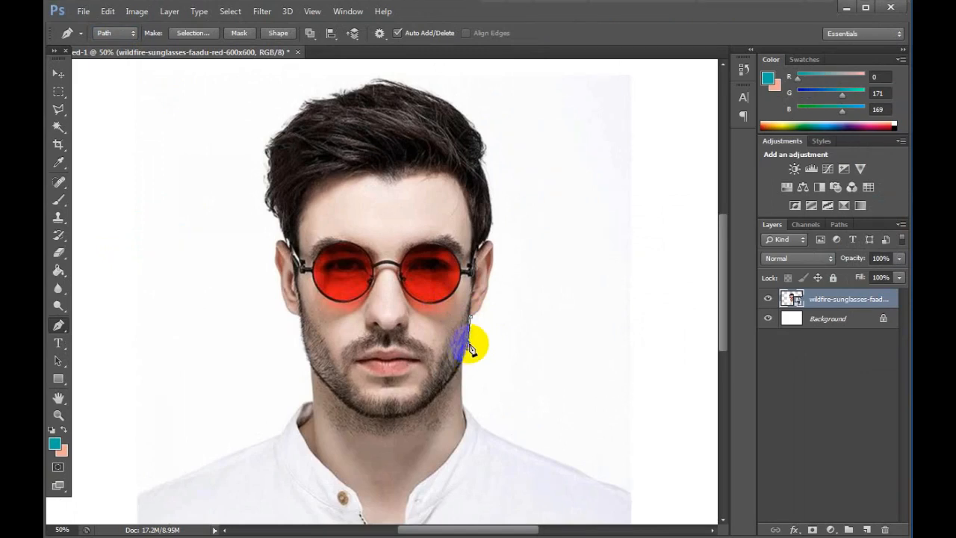
pyautogui.moveTo(433, 397); pyautogui.dragTo(432, 398)
pyautogui.keyDown('alt'); pyautogui.click(441, 394); pyautogui.keyUp('alt')
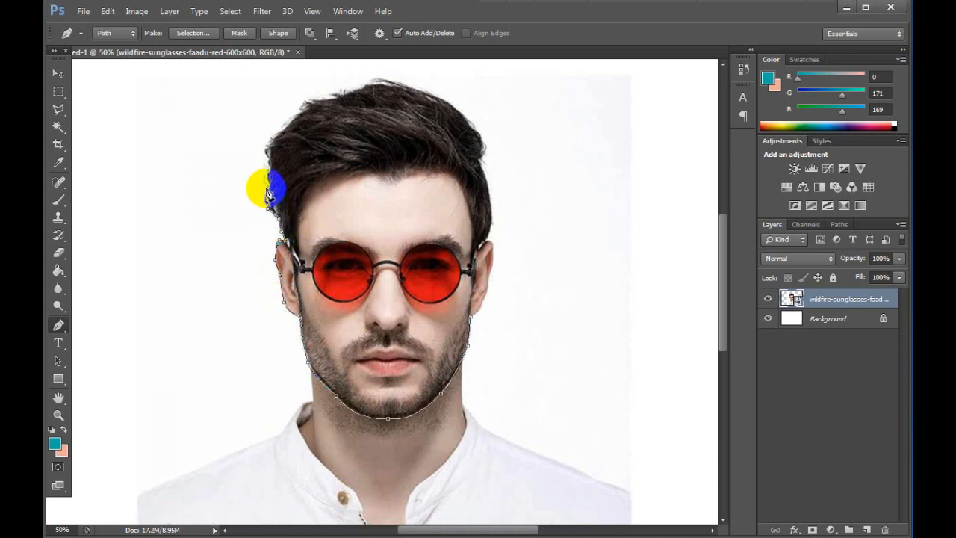
pyautogui.click(331, 92)
pyautogui.click(376, 82)
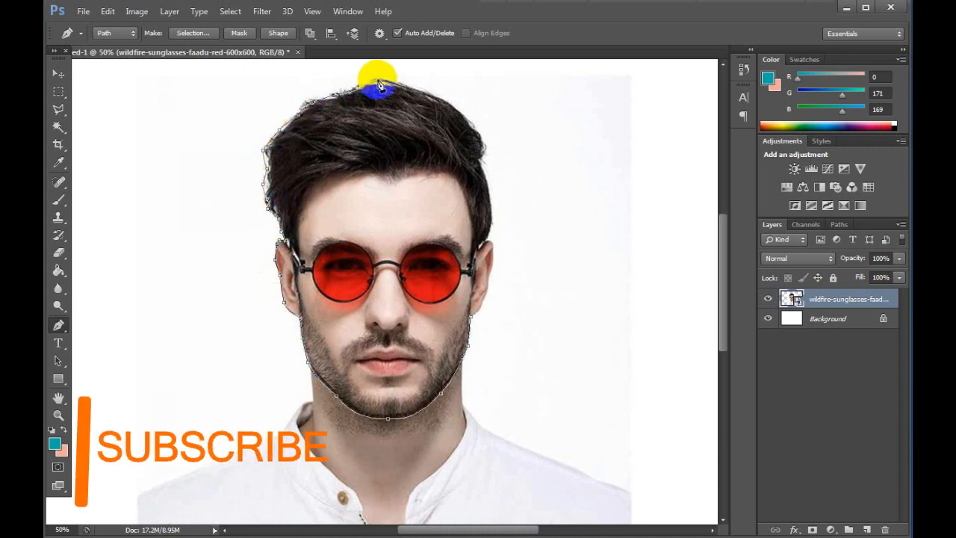
pyautogui.click(441, 96)
pyautogui.click(475, 131)
pyautogui.click(481, 161)
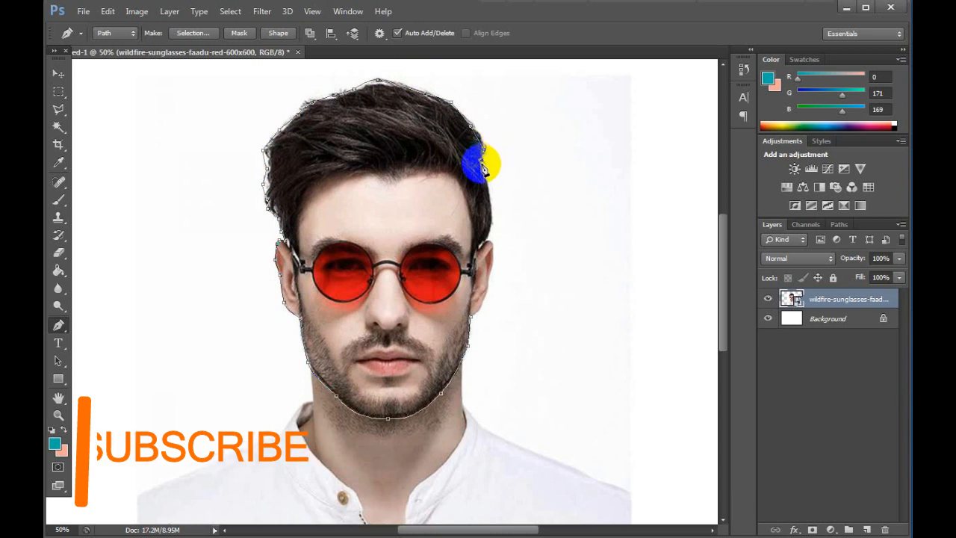
pyautogui.click(489, 187)
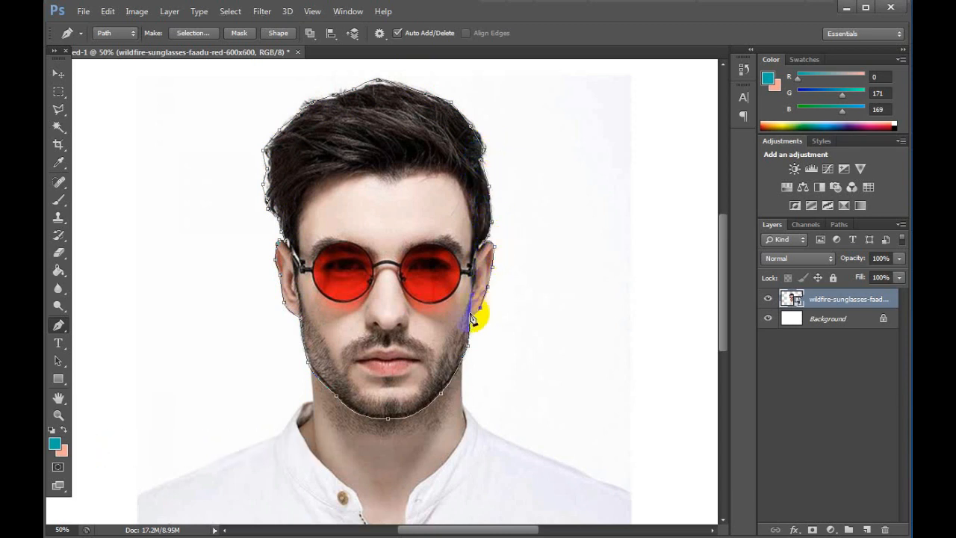
# Convert the head path into a new selection with a 0.5 pixel feather and rasterize the photo layer.
pyautogui.rightClick(395, 220)
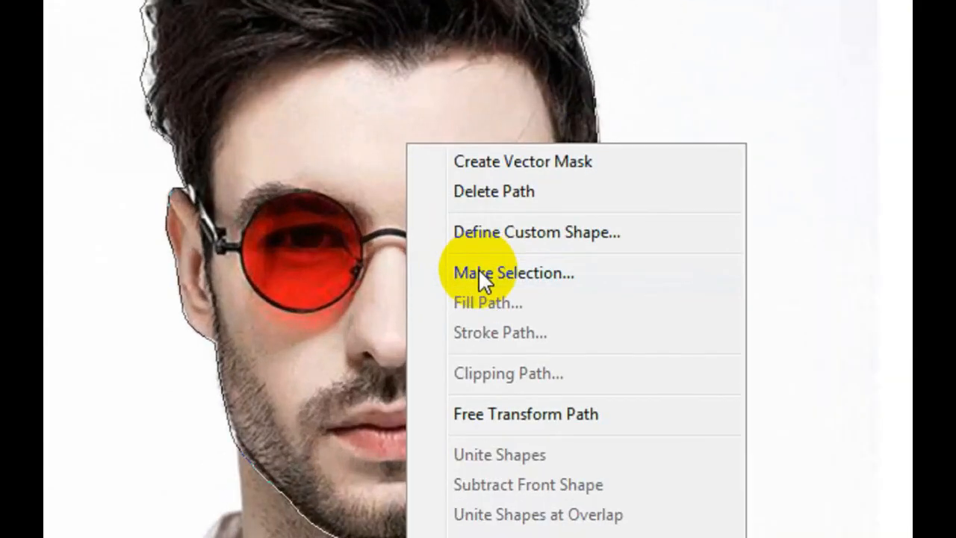
pyautogui.click(448, 279)
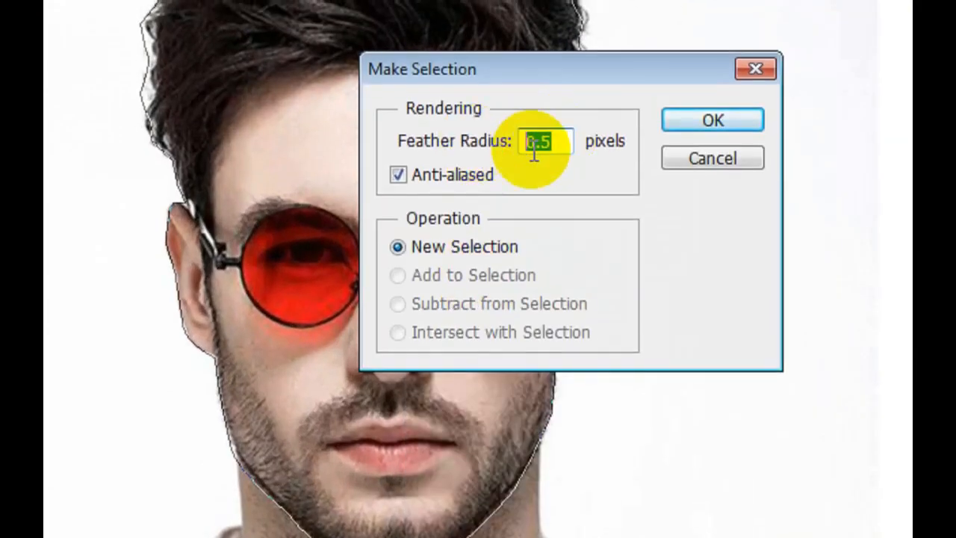
pyautogui.click(712, 113)
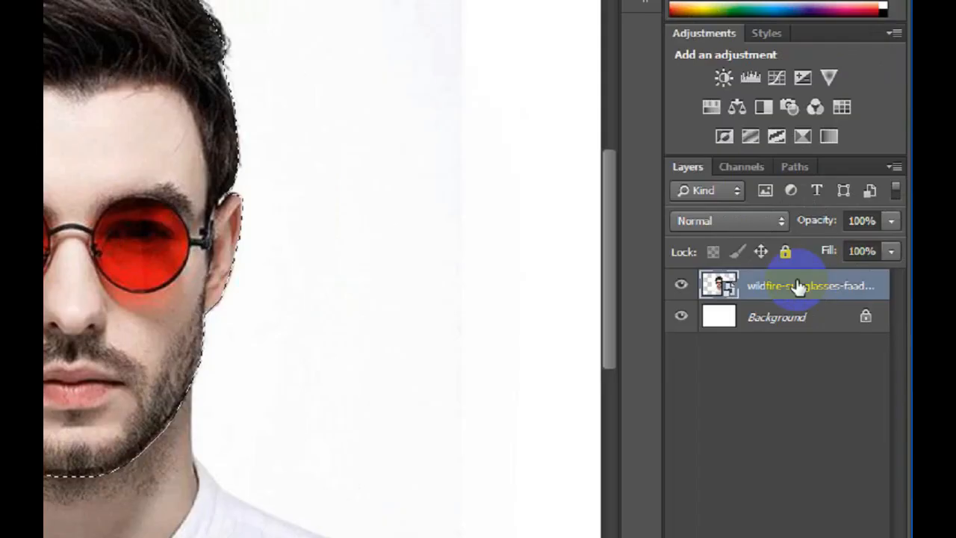
pyautogui.rightClick(842, 299)
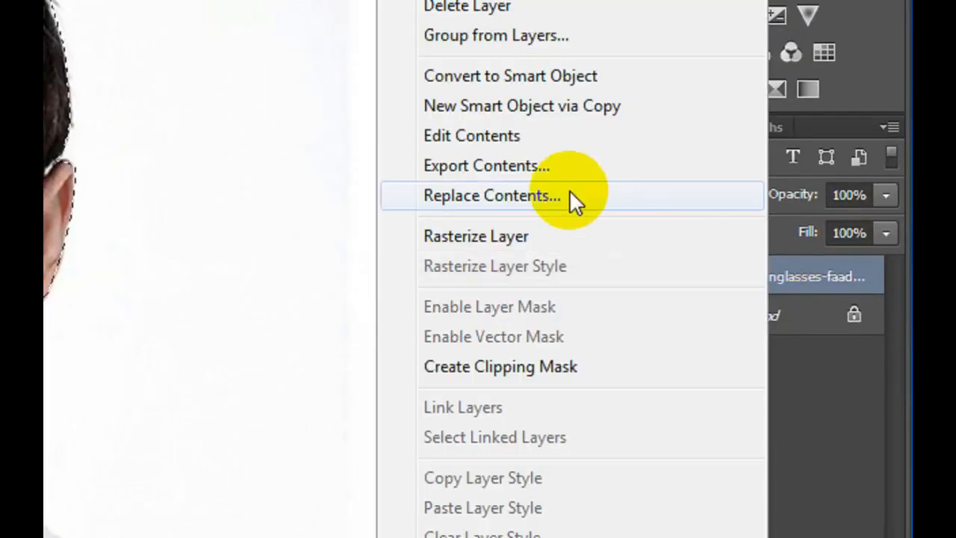
pyautogui.click(501, 236)
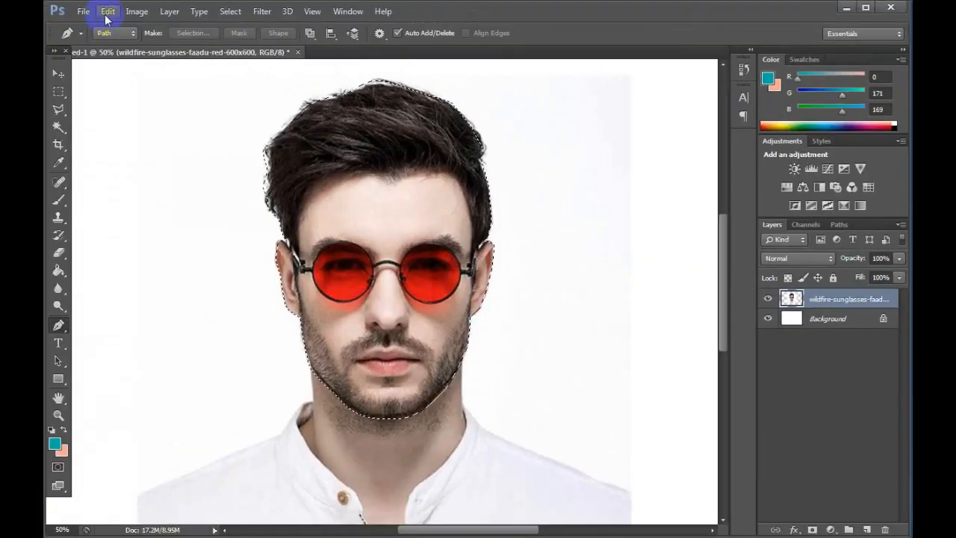
# Copy the selected head, paste it onto its own layer and hide the original photo layer.
pyautogui.click(107, 17)
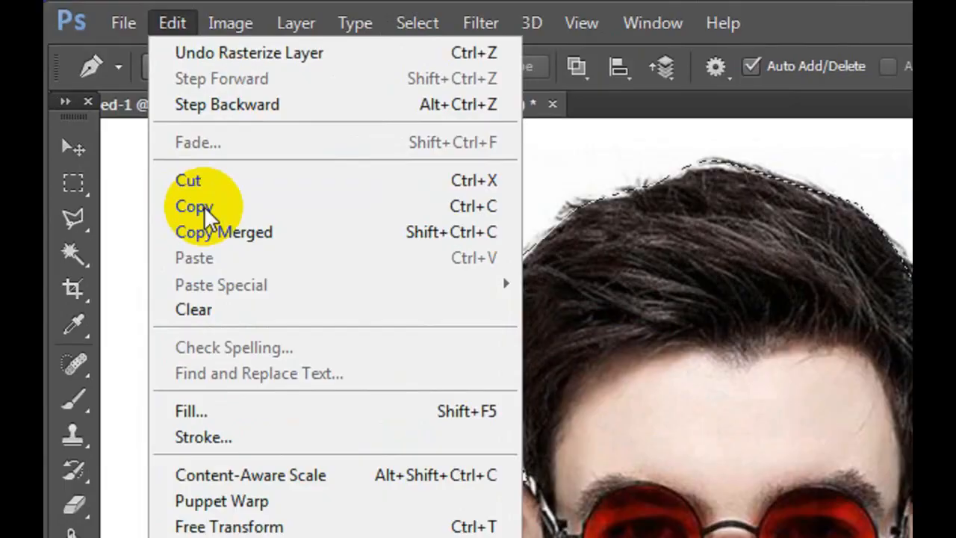
pyautogui.click(206, 217)
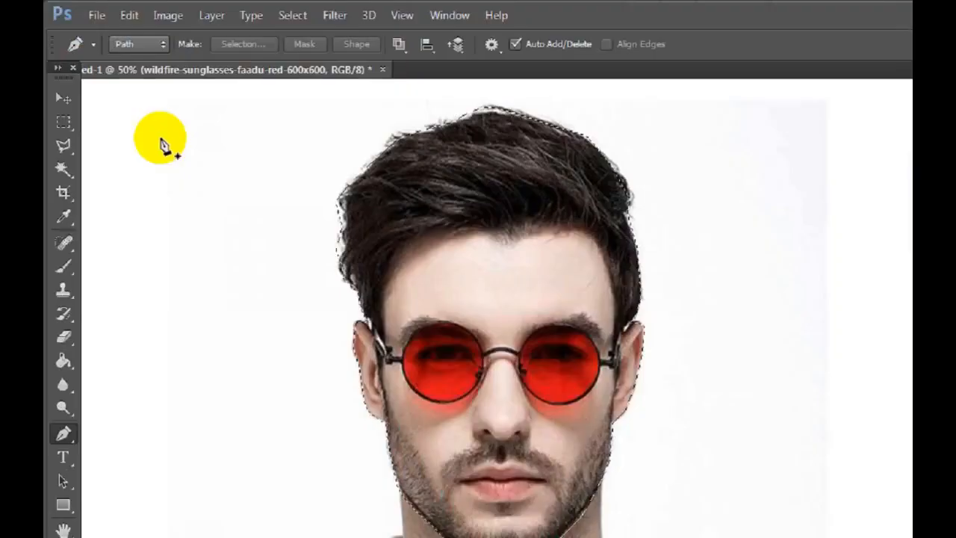
pyautogui.click(172, 23)
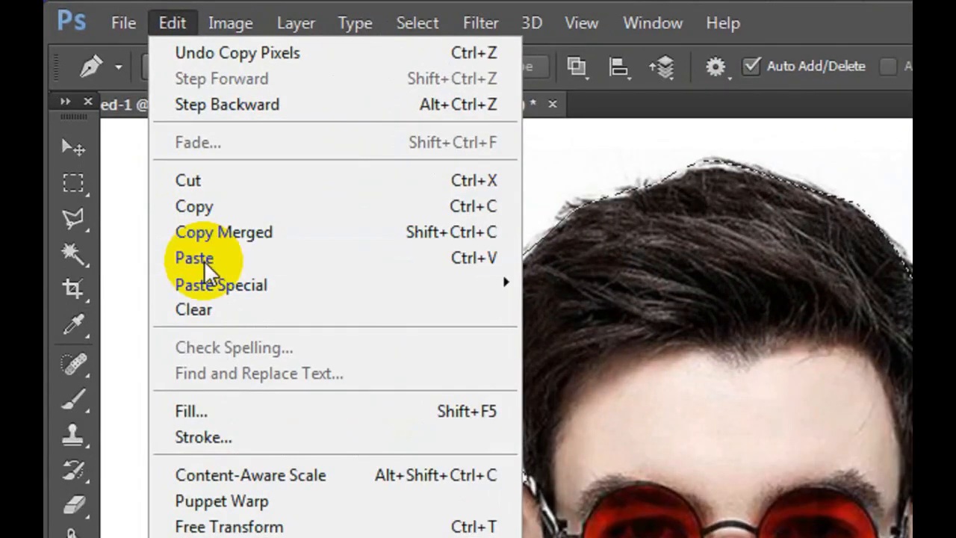
pyautogui.click(207, 261)
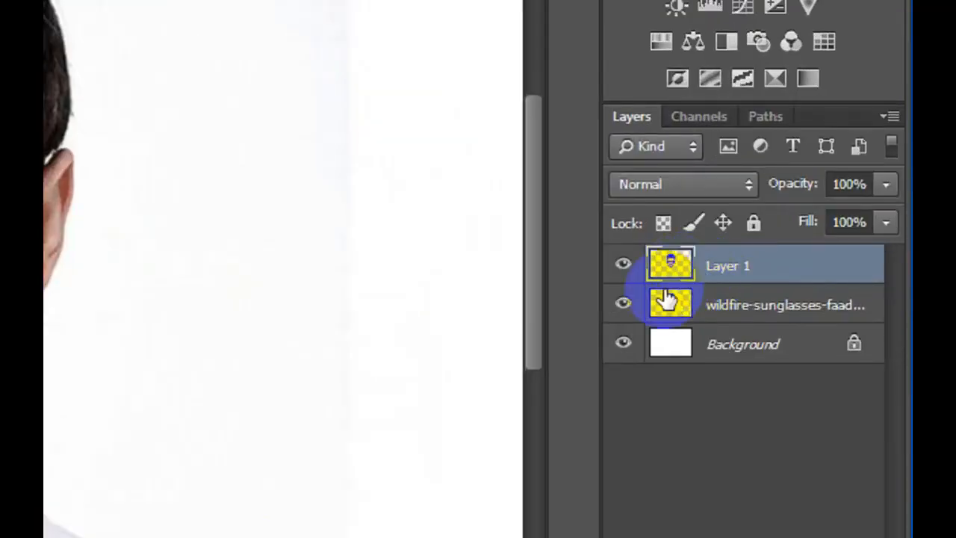
pyautogui.click(623, 304)
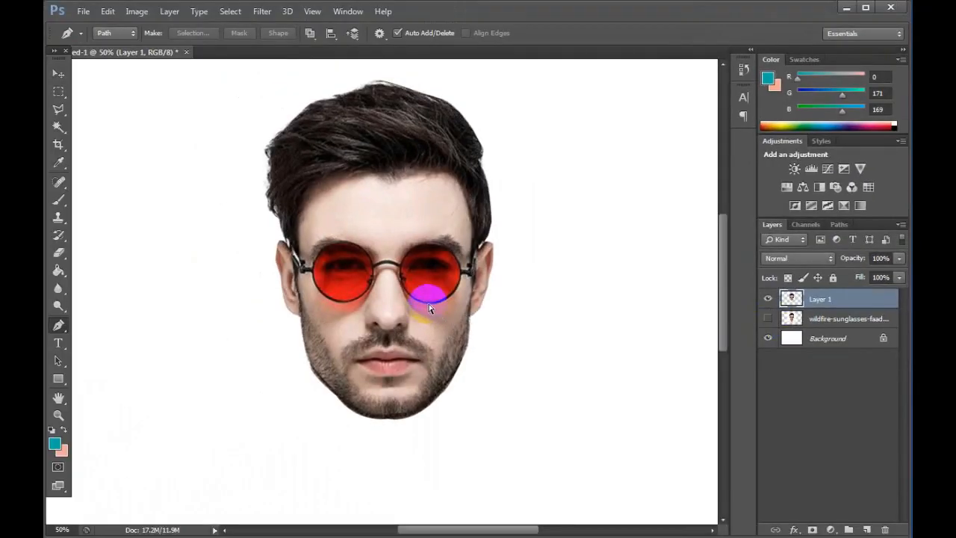
# Move the cut-out head slightly down toward the canvas centre and scale it up slightly.
pyautogui.hotkey('ctrl', '0')
pyautogui.click(57, 73)
pyautogui.moveTo(388, 241); pyautogui.dragTo(393, 257)
pyautogui.hotkey('ctrl', 't')
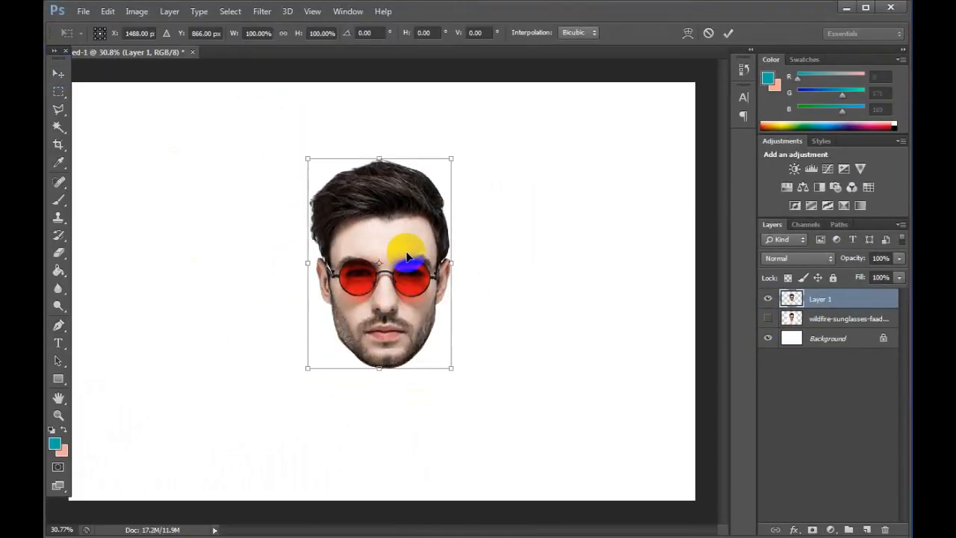
pyautogui.moveTo(450, 158); pyautogui.dragTo(455, 154)
pyautogui.press('Return')
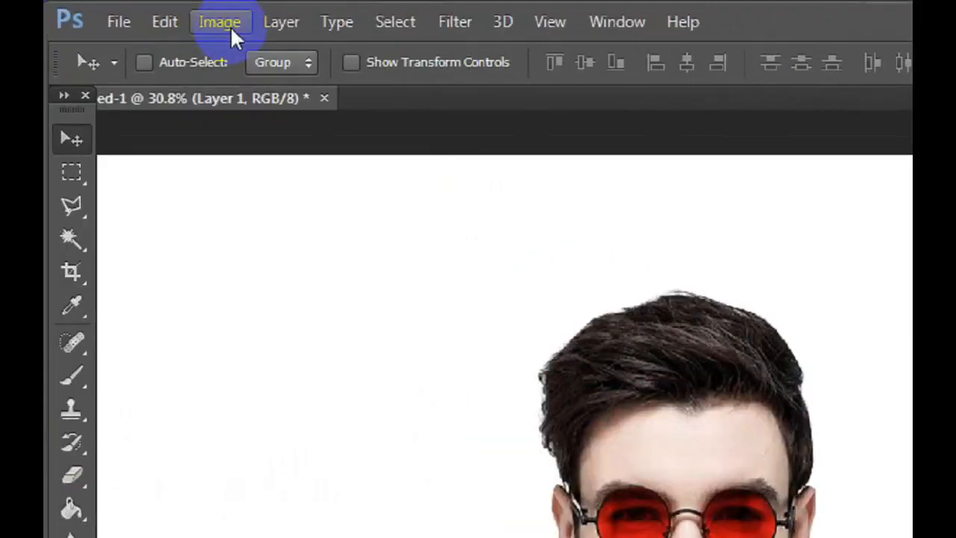
# Apply a Threshold adjustment at level 131 to the cut-out head layer.
pyautogui.click(136, 11)
pyautogui.moveTo(175, 50)
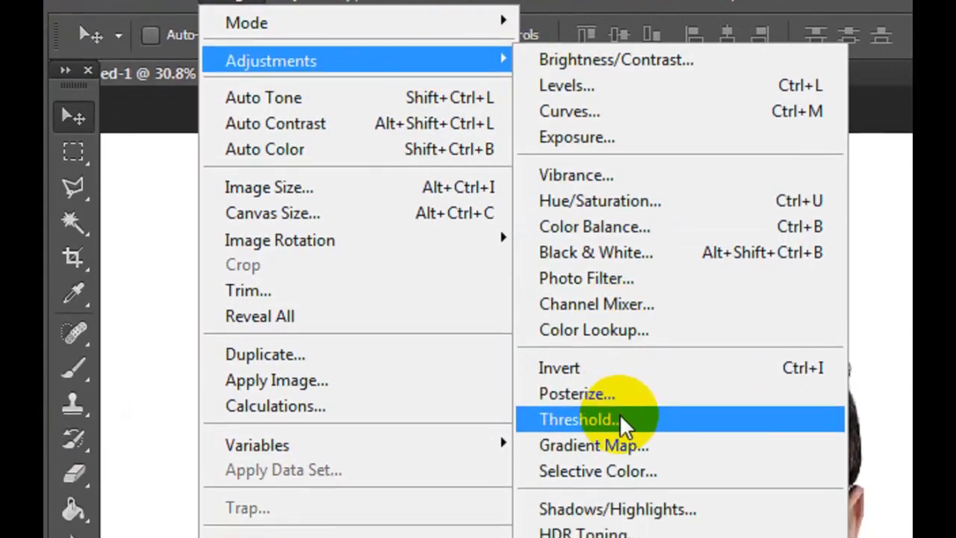
pyautogui.click(620, 418)
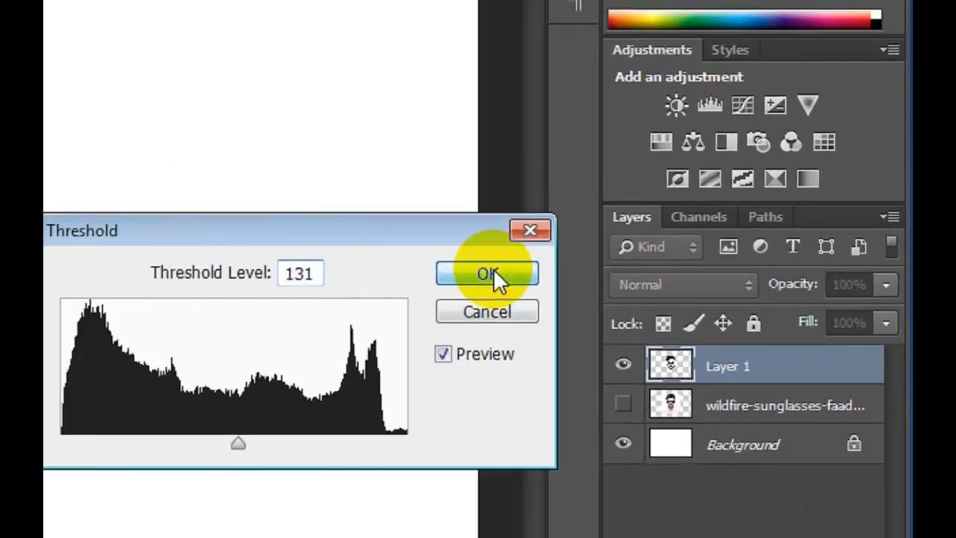
pyautogui.click(700, 252)
# Select the black areas of the head with Color Range, sampling the black hair at a fuzziness of 40.
pyautogui.press('v')
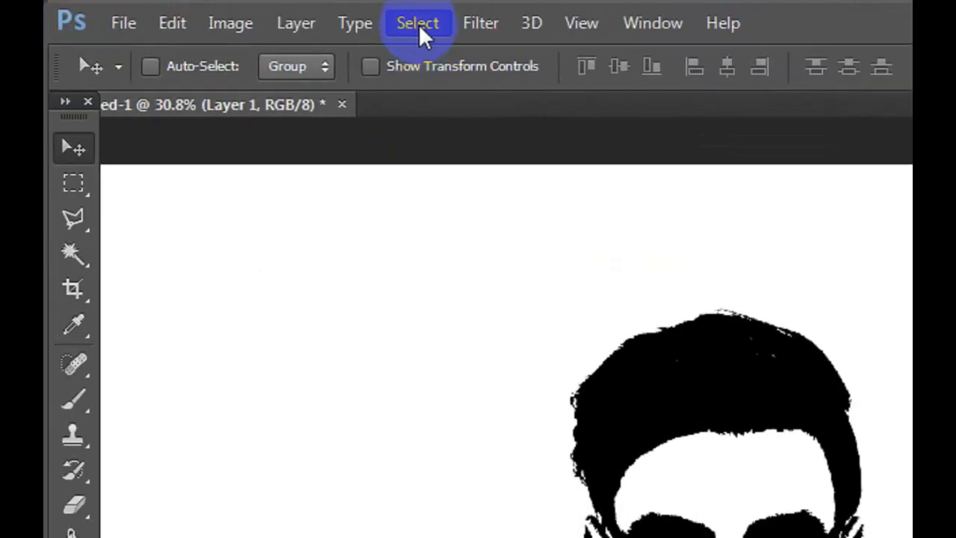
pyautogui.click(231, 12)
pyautogui.click(471, 261)
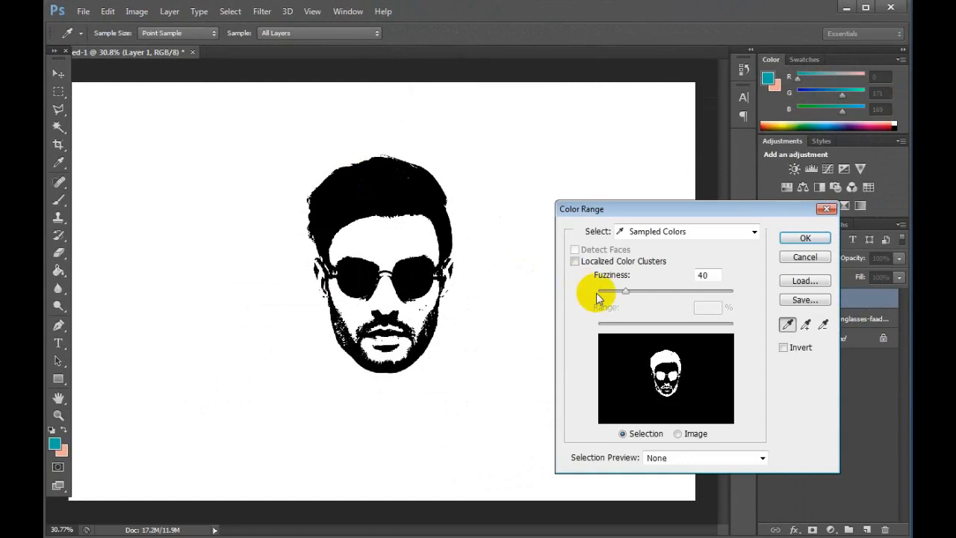
pyautogui.click(380, 207)
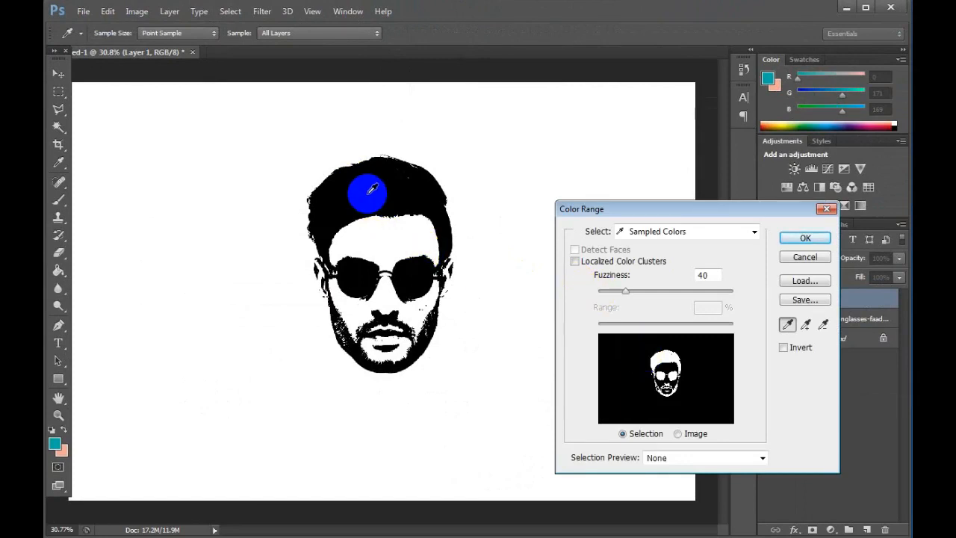
pyautogui.click(804, 237)
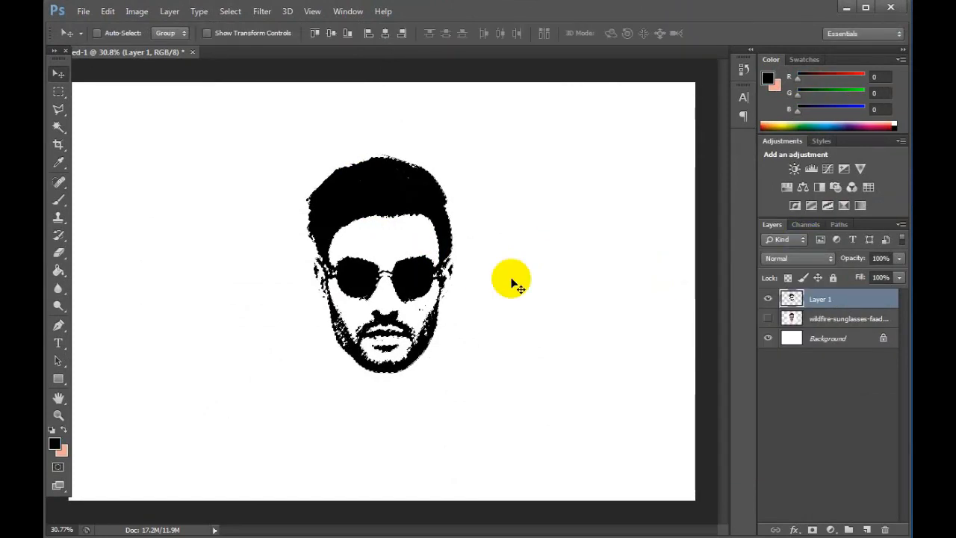
# Copy the selected black areas of the head, paste them onto a new layer and hide the thresholded Layer 1.
pyautogui.click(408, 218)
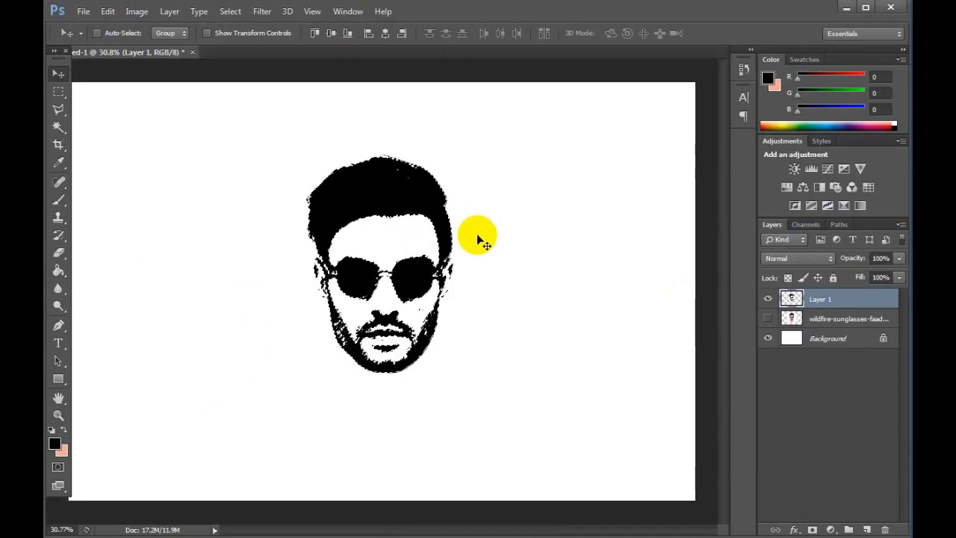
pyautogui.click(109, 13)
pyautogui.click(124, 89)
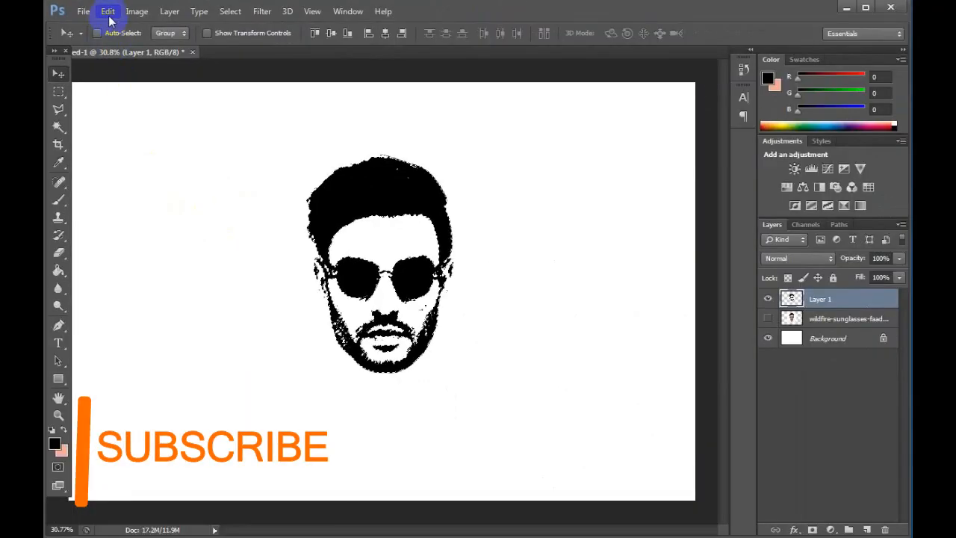
pyautogui.click(117, 13)
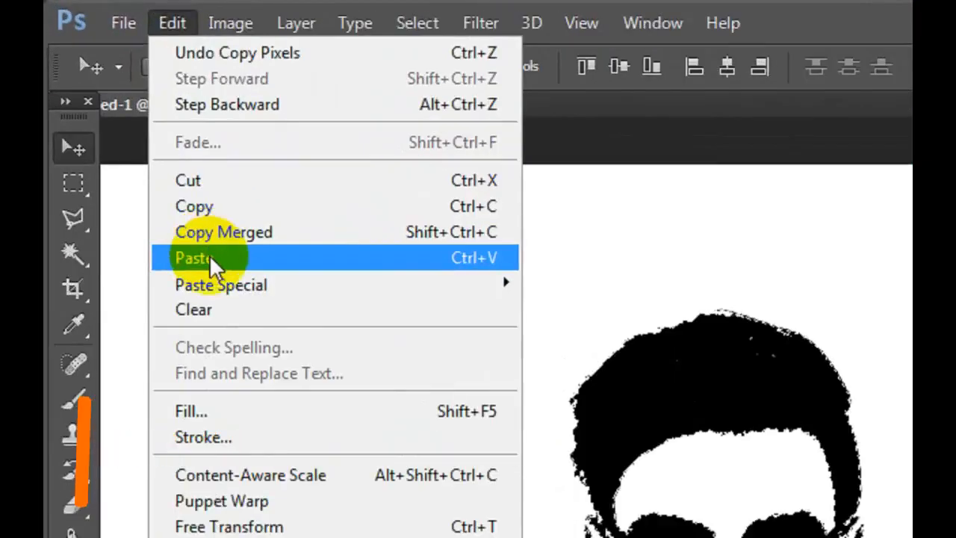
pyautogui.click(196, 257)
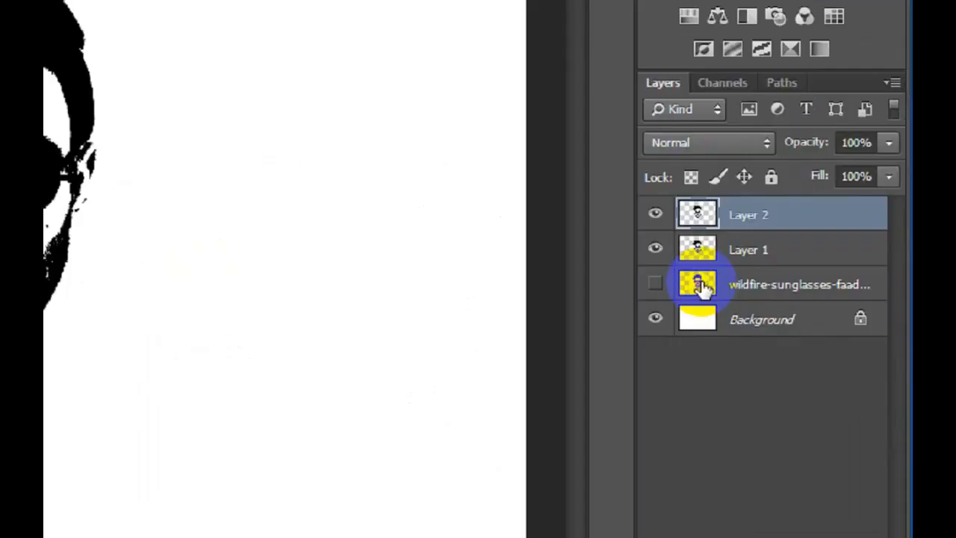
pyautogui.click(766, 277)
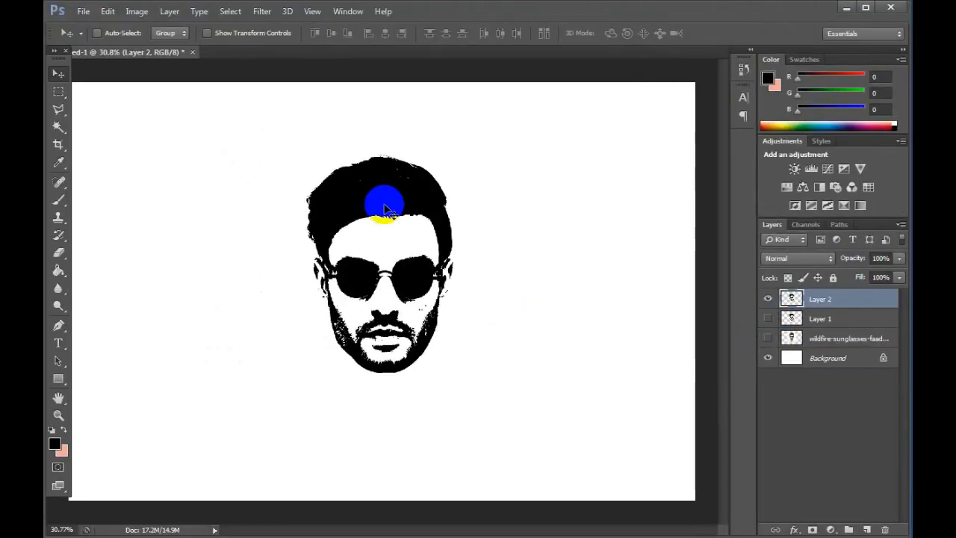
# Move the pasted stencil head slightly down and check its transparency by briefly hiding the white background.
pyautogui.moveTo(375, 188); pyautogui.dragTo(381, 197)
pyautogui.click(767, 358)
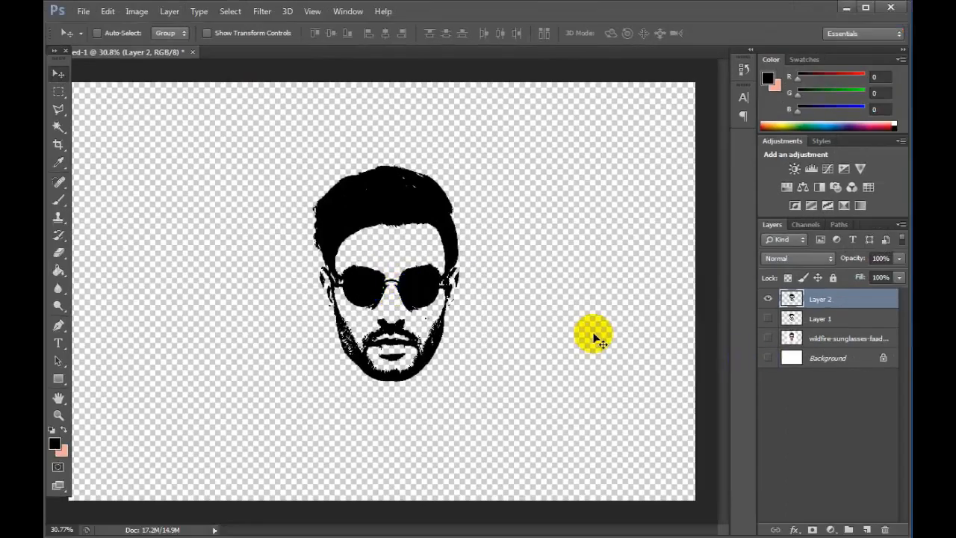
pyautogui.click(768, 357)
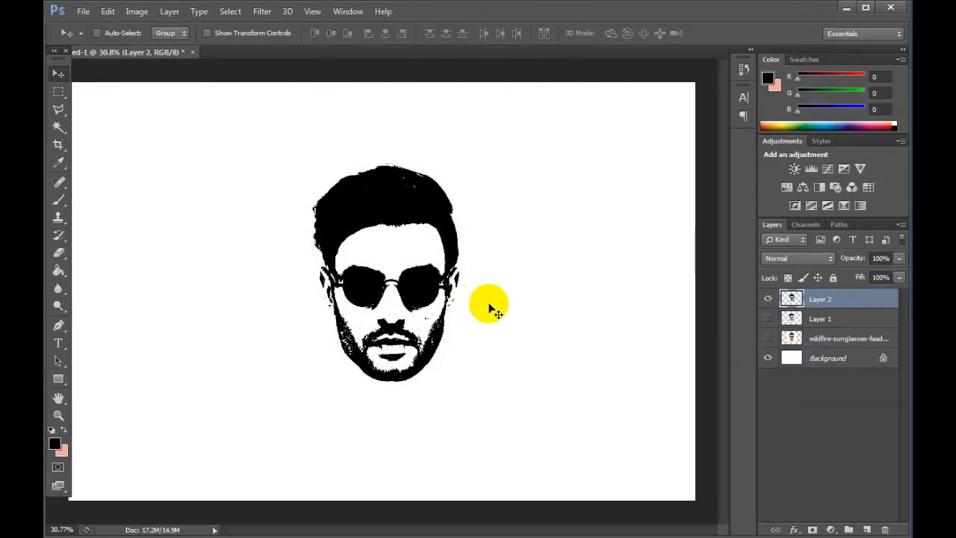
# Place the galaxy wallpaper image, scale it to about 104.5% and move it slightly up over the head.
pyautogui.click(83, 12)
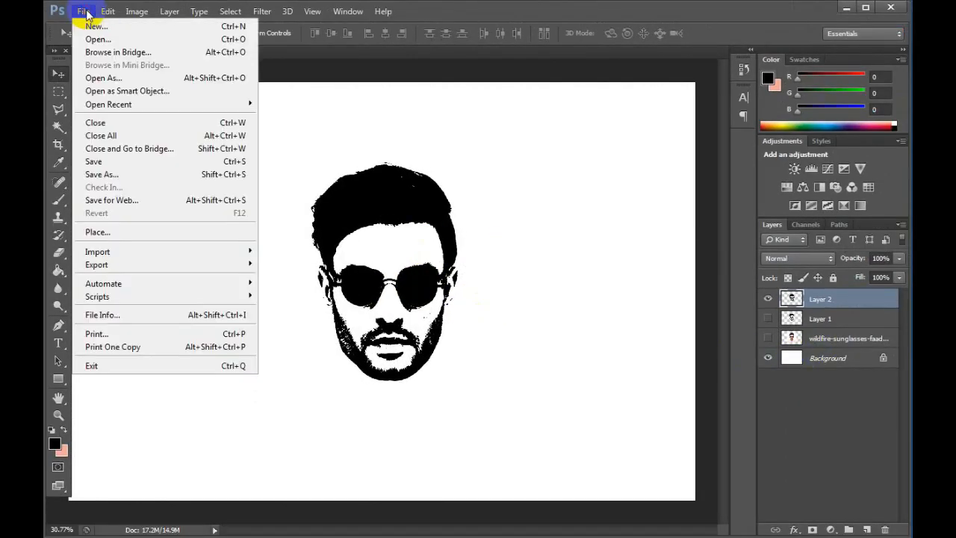
pyautogui.click(183, 421)
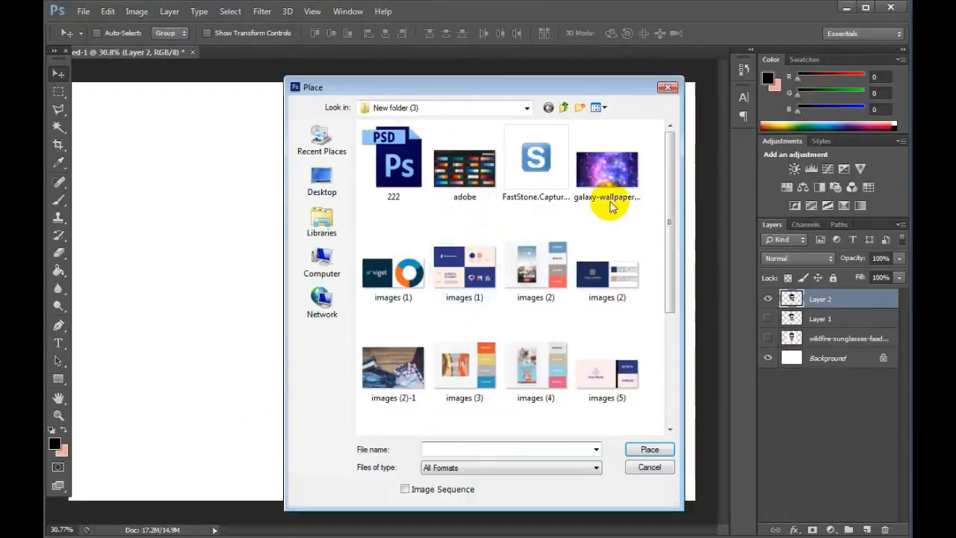
pyautogui.doubleClick(611, 173)
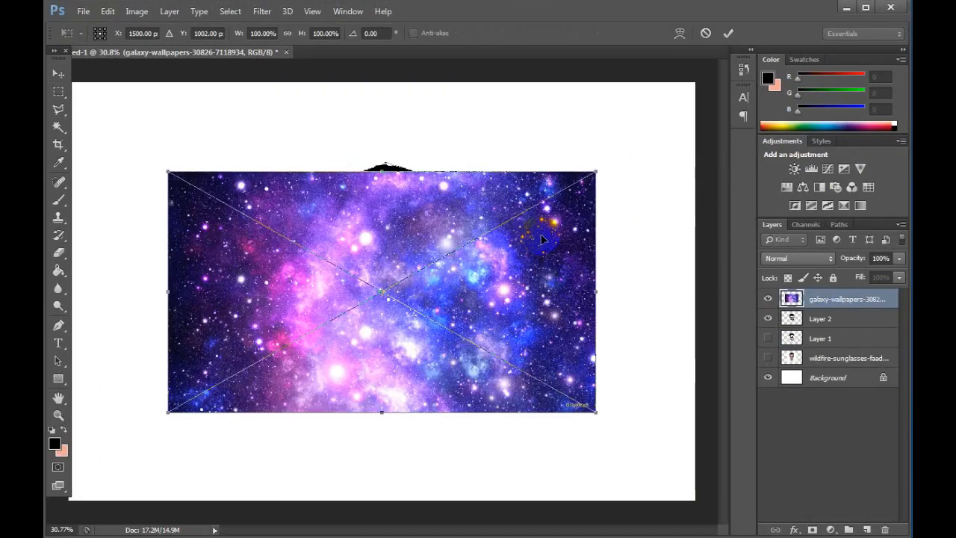
pyautogui.moveTo(597, 169); pyautogui.dragTo(608, 164)
pyautogui.press('Return')
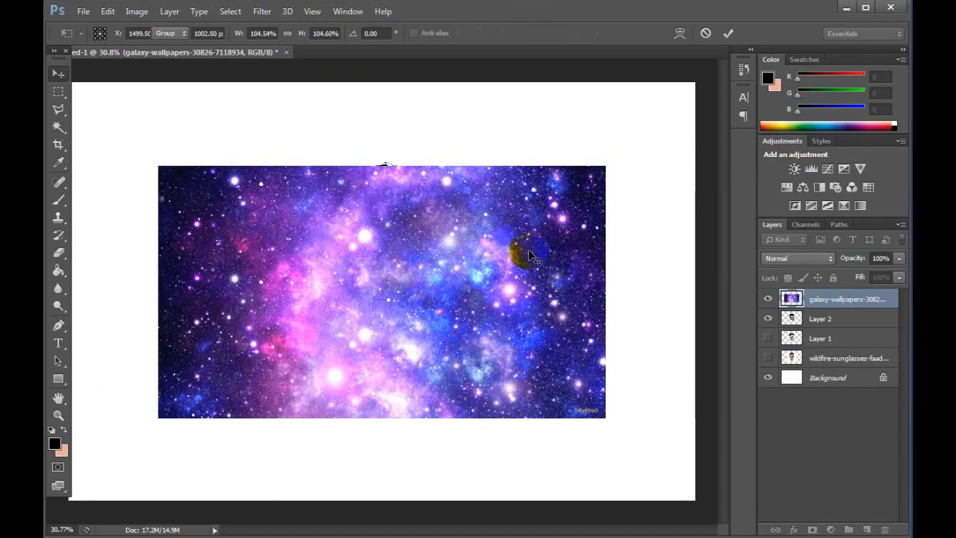
pyautogui.moveTo(529, 255); pyautogui.dragTo(531, 243)
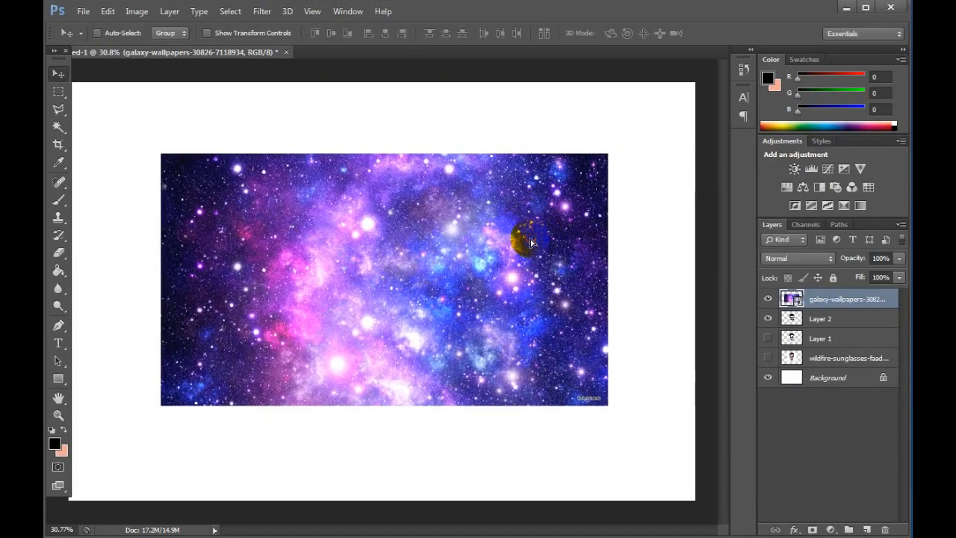
# Clip the galaxy image to the stencil head layer and shift it until its dark blue starry area fills the head.
pyautogui.keyDown('alt'); pyautogui.click(827, 307); pyautogui.keyUp('alt')
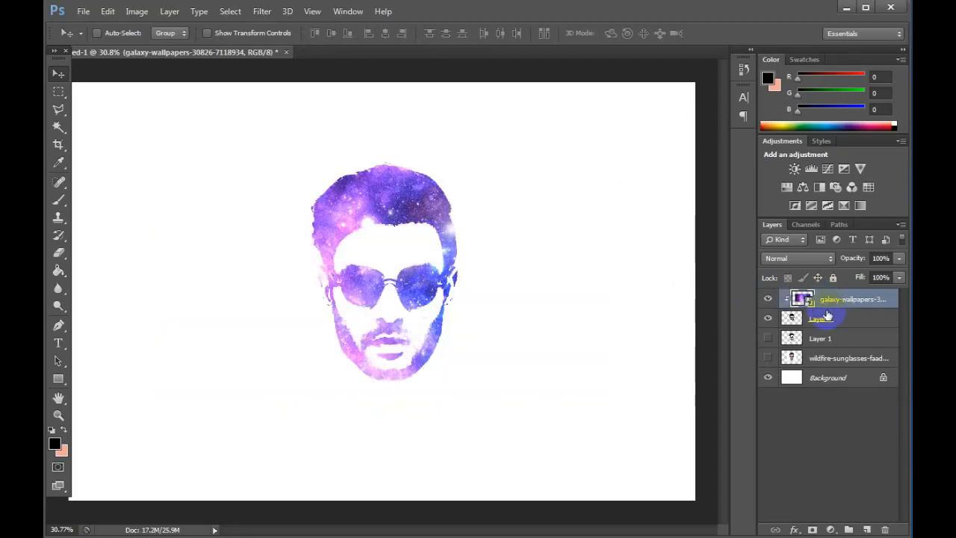
pyautogui.moveTo(433, 266); pyautogui.dragTo(355, 277)
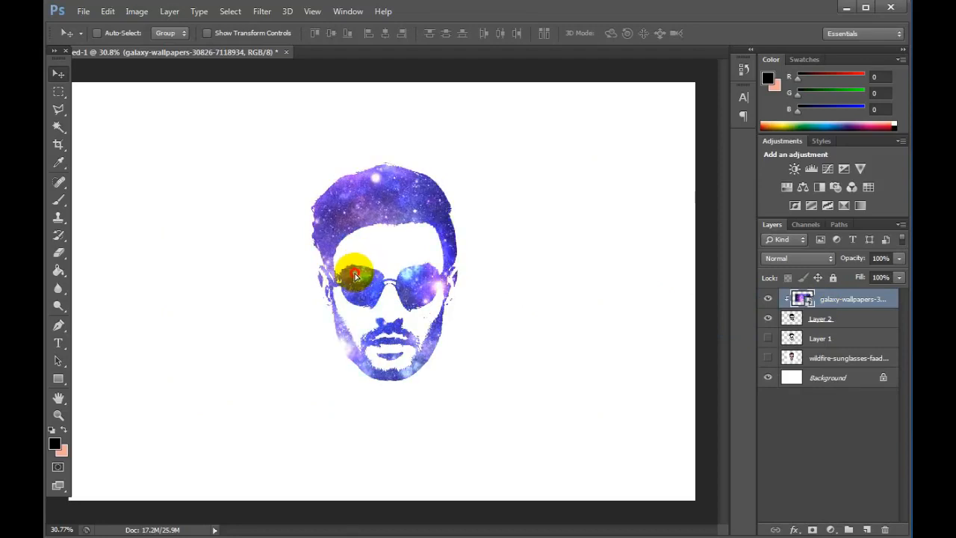
pyautogui.moveTo(476, 272); pyautogui.dragTo(396, 271)
pyautogui.hotkey('ctrl', 't')
pyautogui.doubleClick(406, 257)
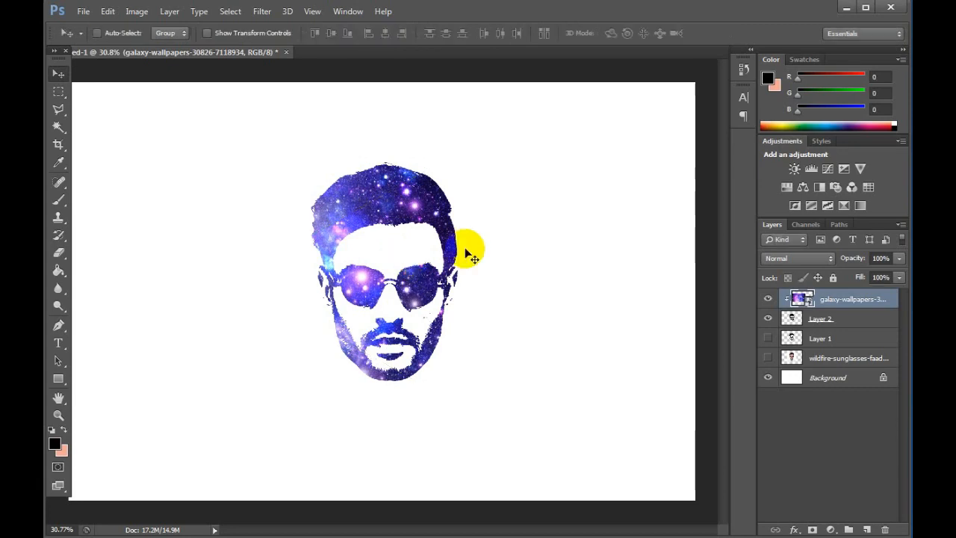
# Scale the galaxy and stencil head layers down together and move the head up to leave room for text below.
pyautogui.keyDown('shift'); pyautogui.click(807, 318); pyautogui.keyUp('shift')
pyautogui.hotkey('ctrl', 't')
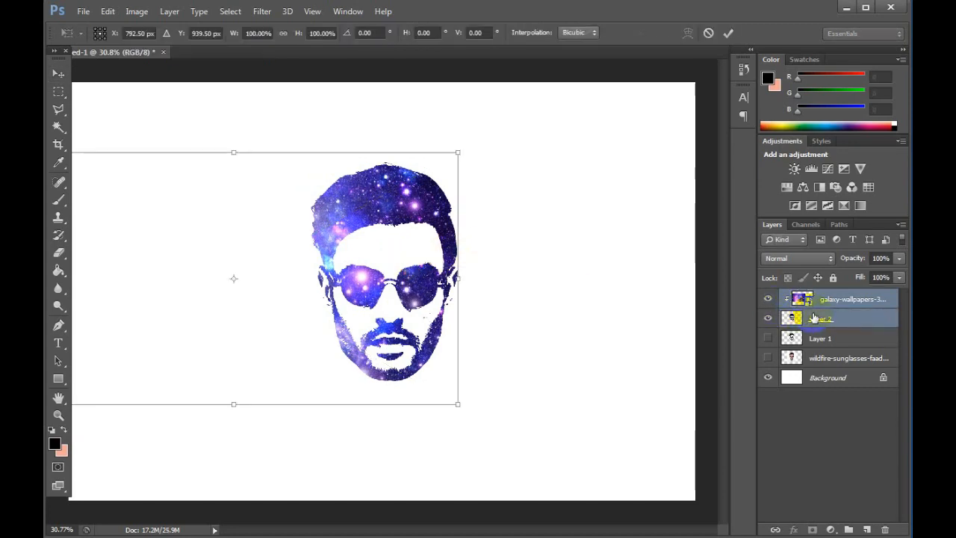
pyautogui.moveTo(456, 152); pyautogui.dragTo(419, 174)
pyautogui.doubleClick(399, 226)
pyautogui.moveTo(381, 247); pyautogui.dragTo(400, 214)
# Add the black 100 pt horizontal text "Photoshop" below the head and move it under the chin.
pyautogui.click(60, 344)
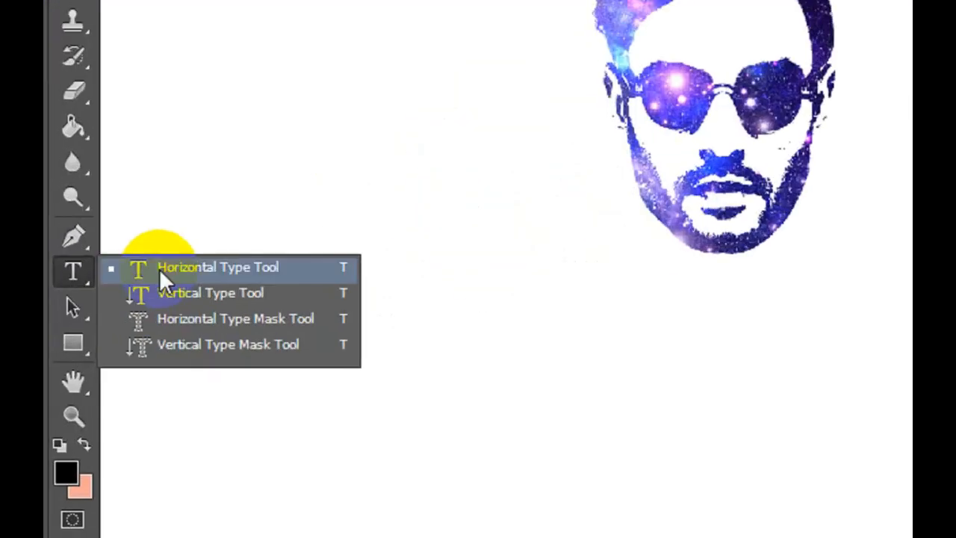
pyautogui.click(93, 342)
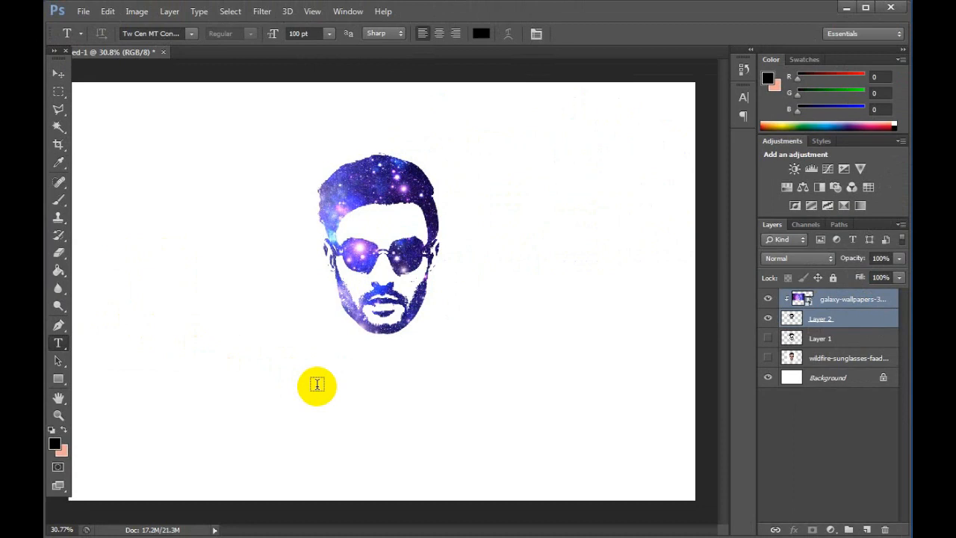
pyautogui.click(317, 385)
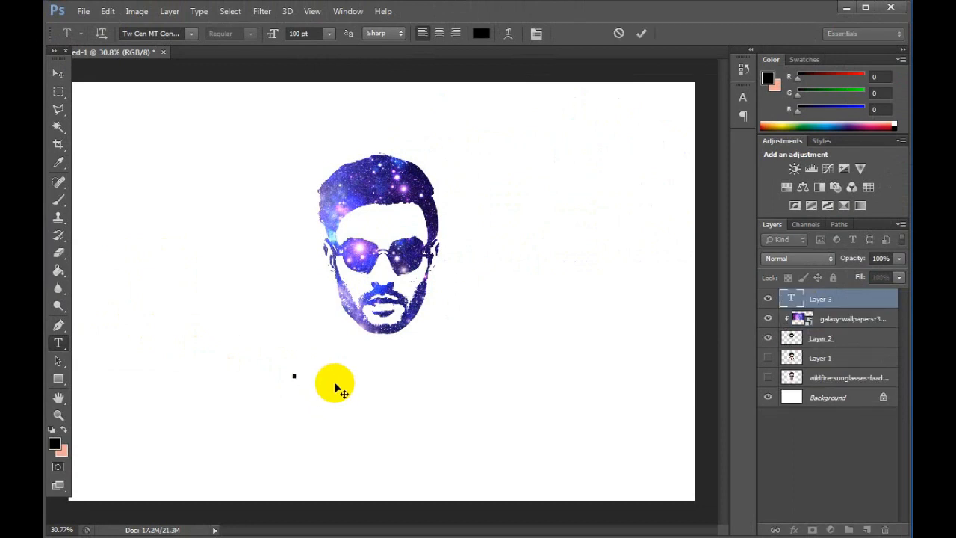
pyautogui.write('Photoshop')
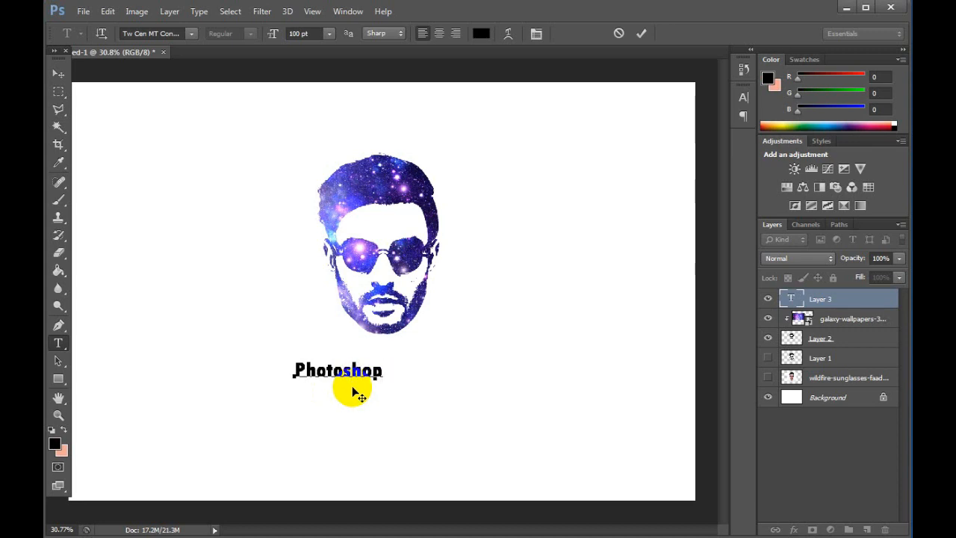
pyautogui.click(643, 33)
pyautogui.press('v')
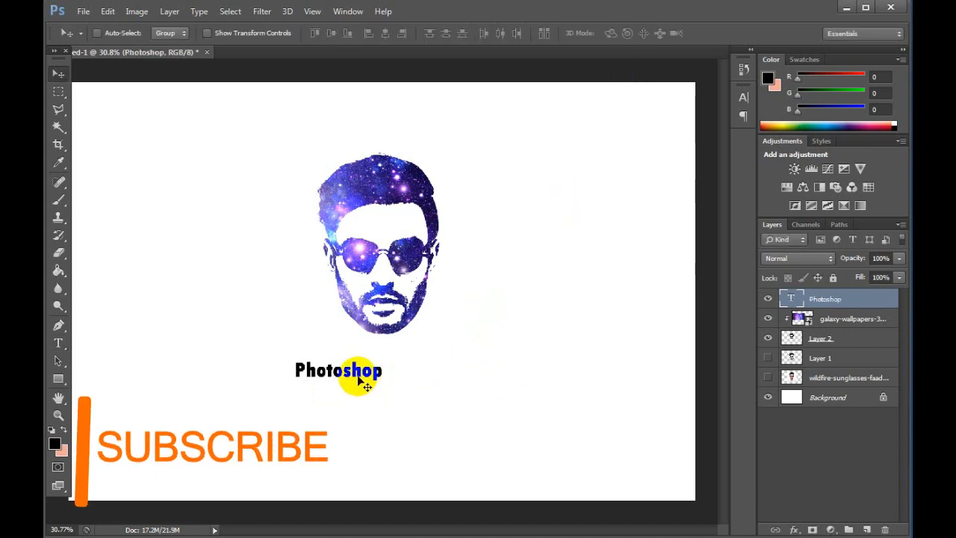
pyautogui.moveTo(360, 383); pyautogui.dragTo(406, 381)
# Set the tracking of the "Photoshop" text to 200 and nudge the text back toward the head's centre line.
pyautogui.press('t')
pyautogui.click(538, 35)
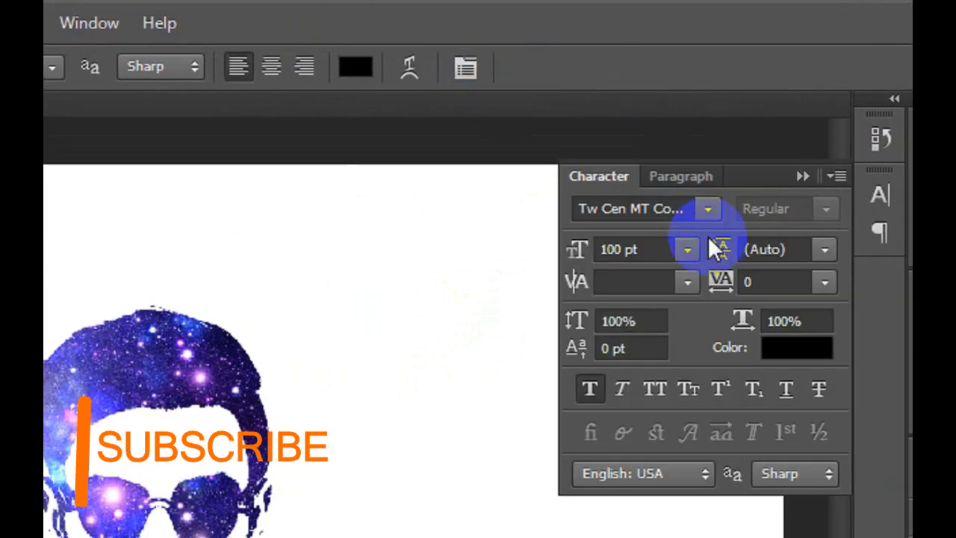
pyautogui.click(824, 281)
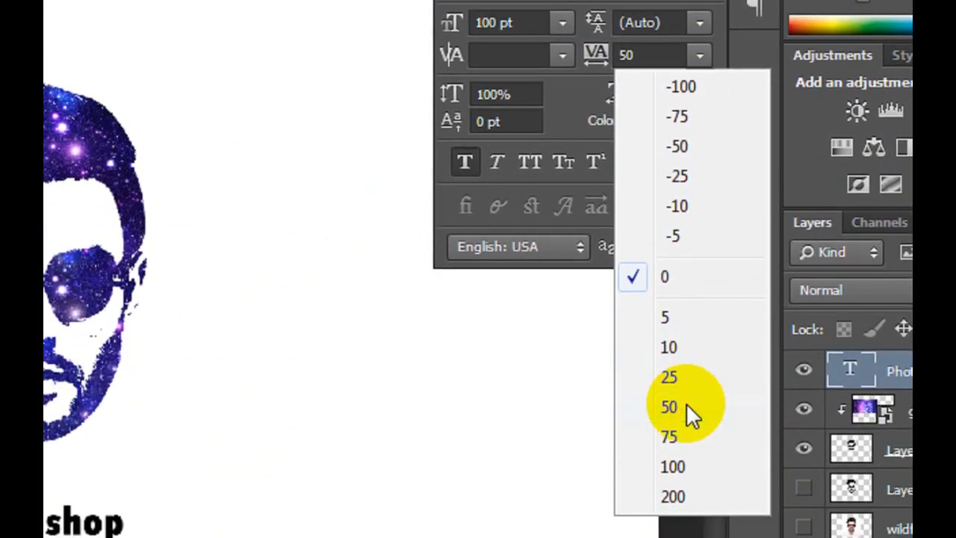
pyautogui.click(686, 403)
pyautogui.click(700, 55)
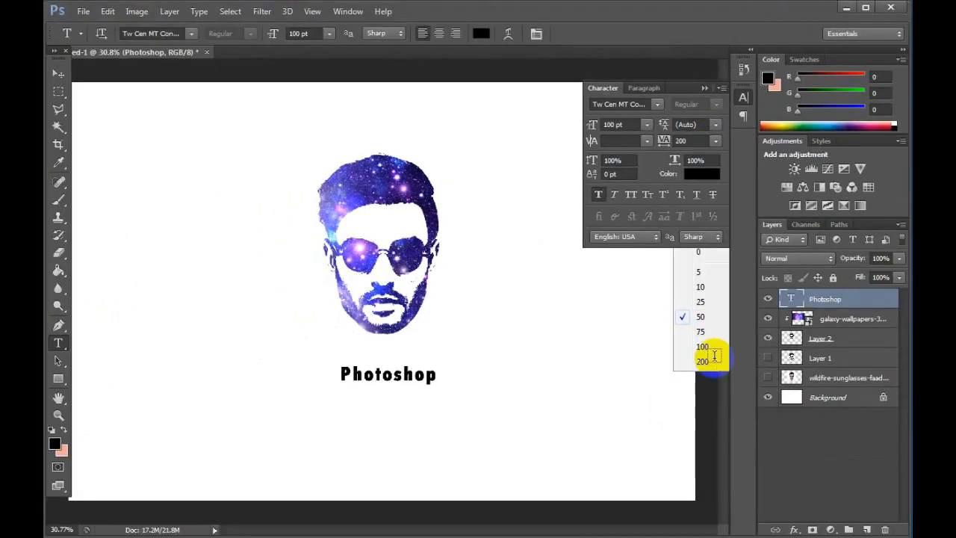
pyautogui.click(713, 360)
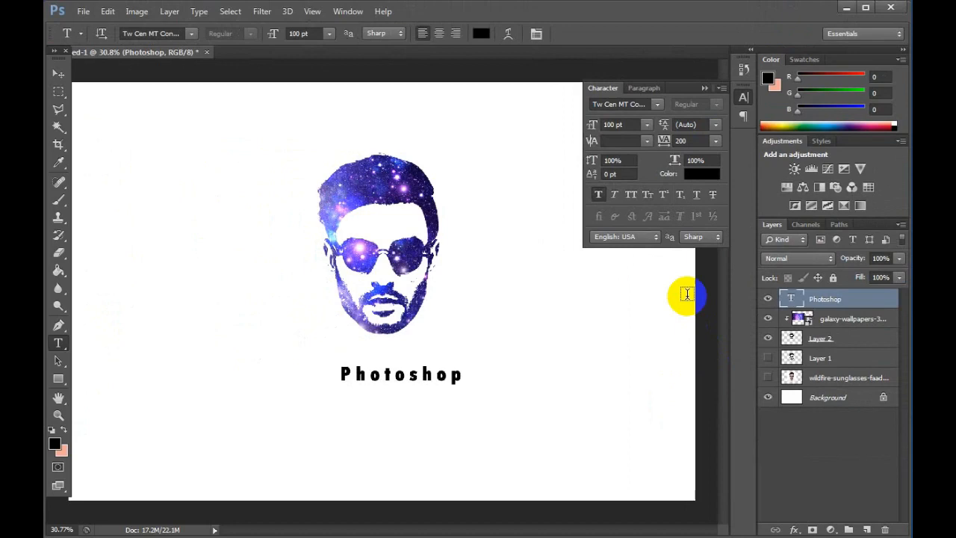
pyautogui.click(704, 87)
pyautogui.click(59, 74)
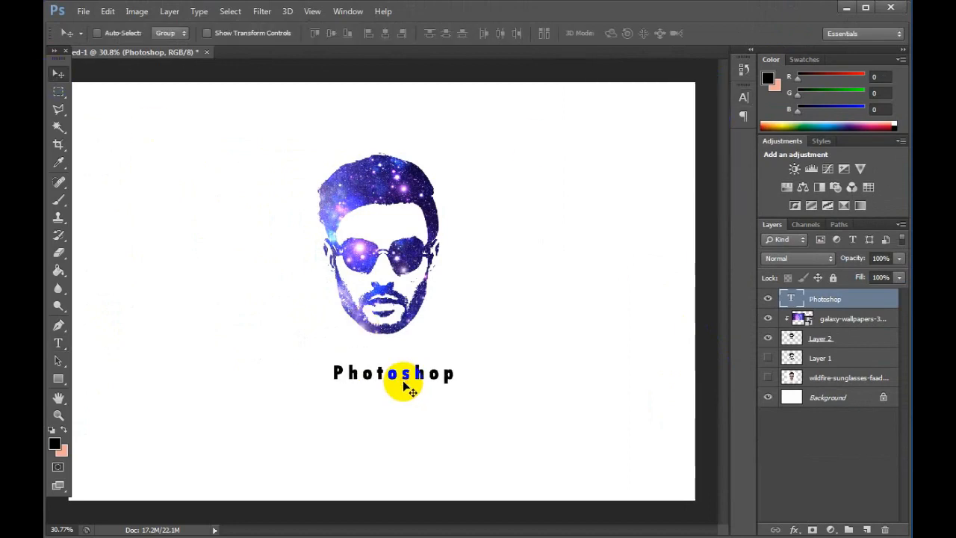
# Retype the text in capitals as "PHOTOSHOP" and centre it below the head.
pyautogui.press('t')
pyautogui.moveTo(455, 377); pyautogui.dragTo(354, 378)
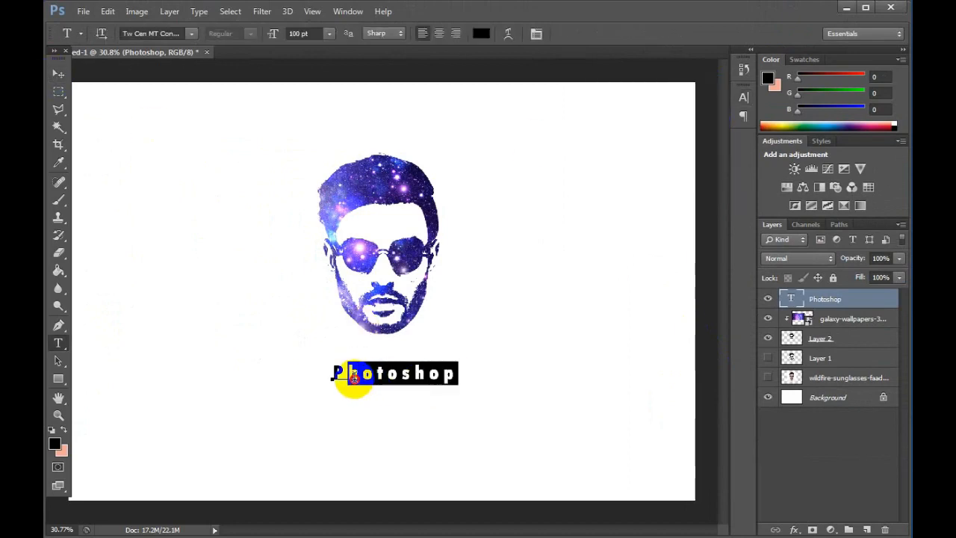
pyautogui.click(349, 376)
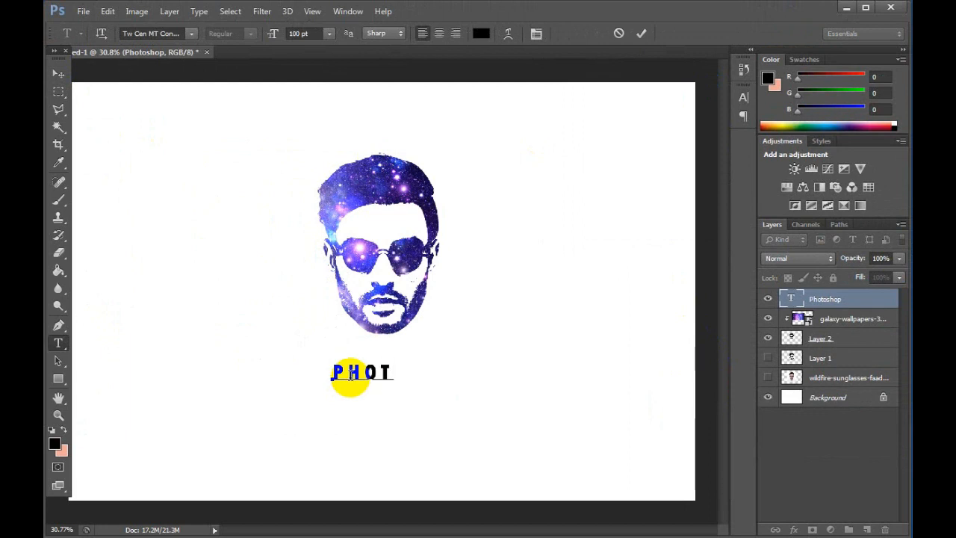
pyautogui.write('HOTOSHOP')
pyautogui.click(641, 34)
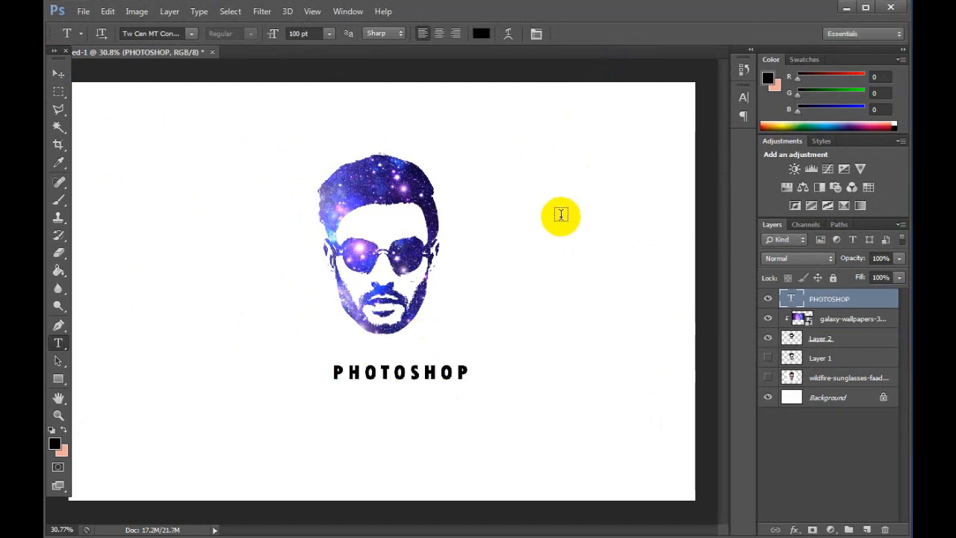
pyautogui.press('v')
pyautogui.moveTo(424, 378); pyautogui.dragTo(407, 383)
# Duplicate the galaxy wallpaper layer, keeping the suggested copy name.
pyautogui.click(840, 320)
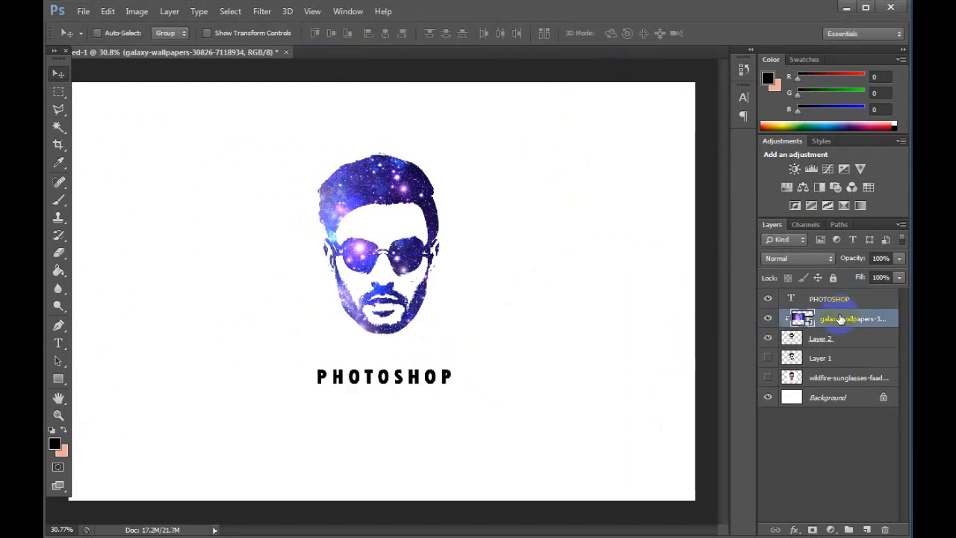
pyautogui.rightClick(836, 320)
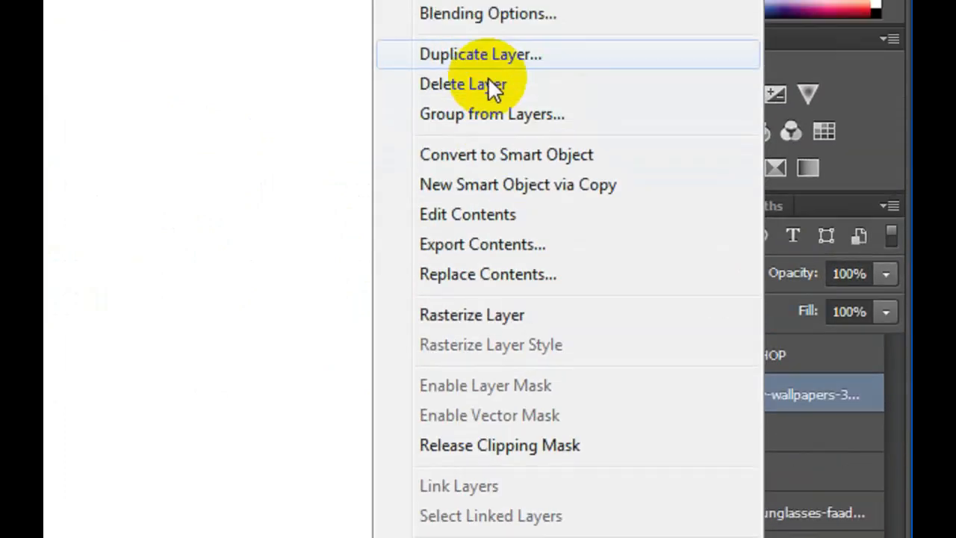
pyautogui.click(481, 56)
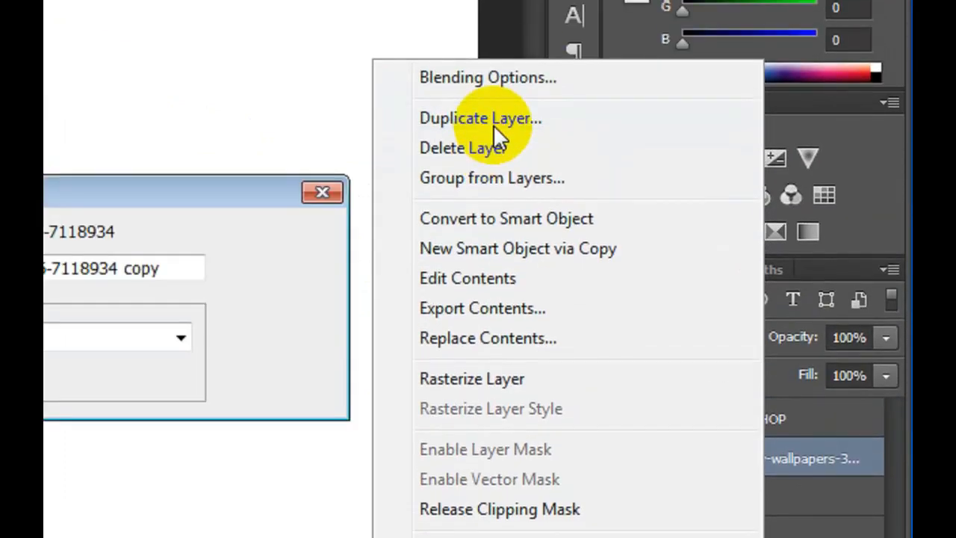
pyautogui.click(348, 166)
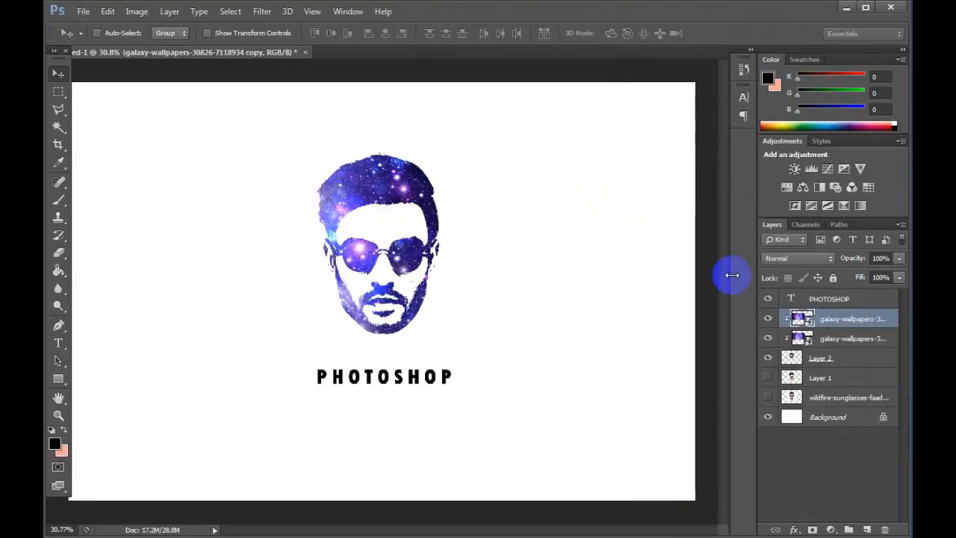
# Move the galaxy copy above the PHOTOSHOP text layer, clip it to the text and reposition it over the letters.
pyautogui.moveTo(831, 305); pyautogui.dragTo(833, 297)
pyautogui.moveTo(401, 282); pyautogui.dragTo(476, 355)
pyautogui.keyDown('alt'); pyautogui.click(835, 306); pyautogui.keyUp('alt')
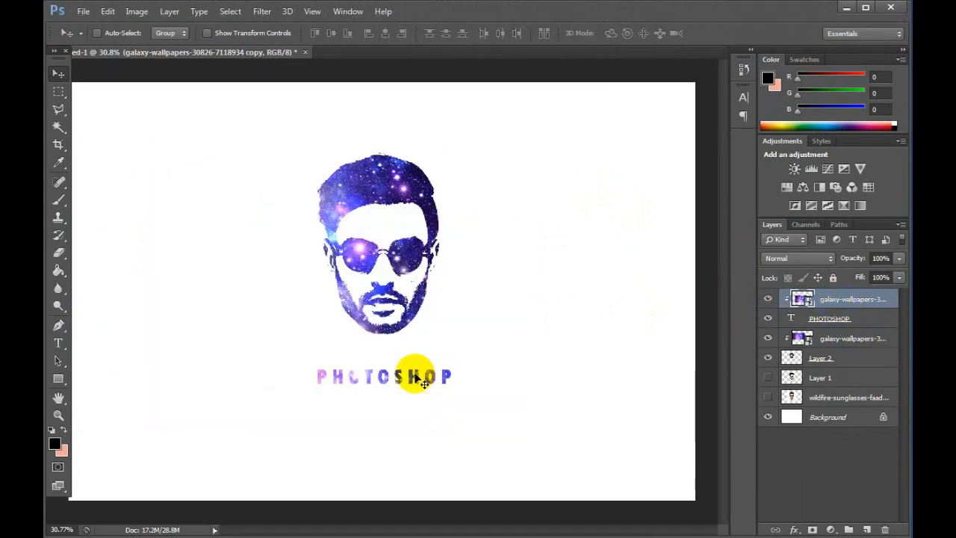
pyautogui.moveTo(419, 381); pyautogui.dragTo(404, 420)
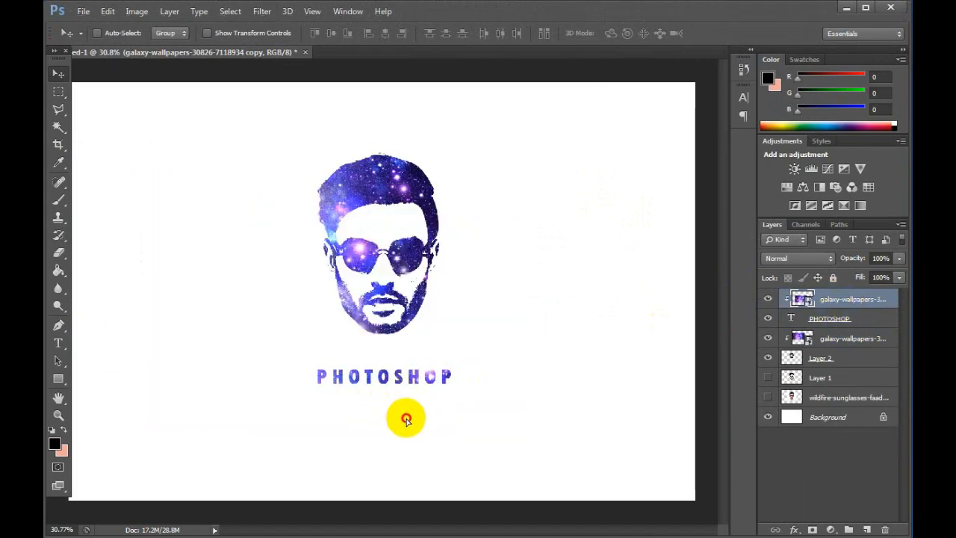
# Scale the PHOTOSHOP text down slightly together with its clipped galaxy copy and reposition both centrally below the head.
pyautogui.keyDown('shift'); pyautogui.click(889, 318); pyautogui.keyUp('shift')
pyautogui.moveTo(413, 379); pyautogui.dragTo(416, 379)
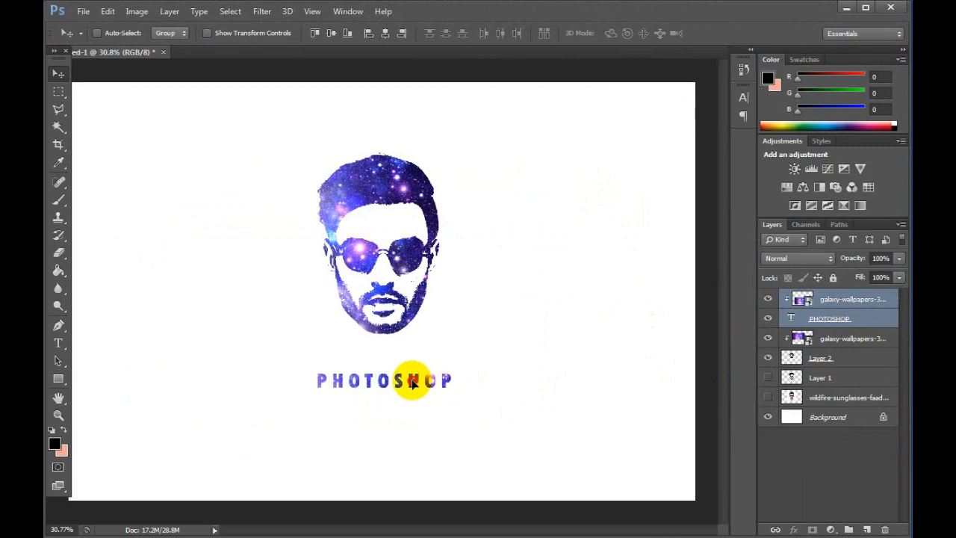
pyautogui.hotkey('ctrl', 't')
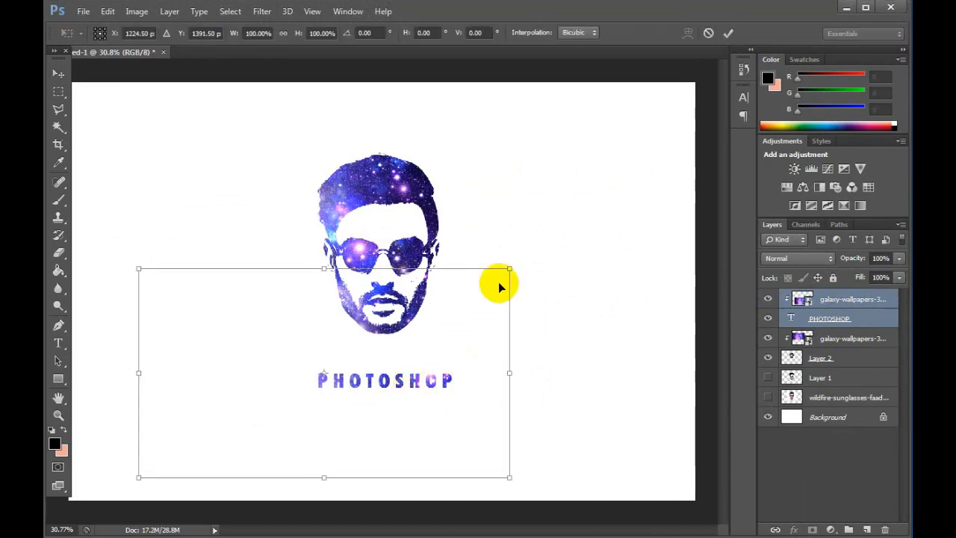
pyautogui.moveTo(509, 269); pyautogui.dragTo(500, 282)
pyautogui.press('Return')
pyautogui.moveTo(388, 384)
pyautogui.mouseDown()
pyautogui.moveTo(380, 386)
pyautogui.moveTo(396, 385)
pyautogui.mouseUp()
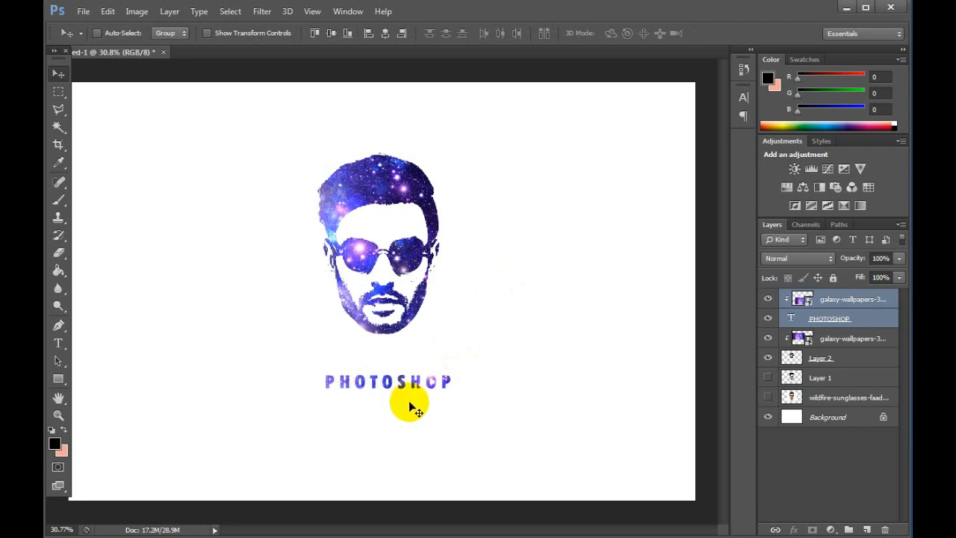
# Convert the locked Background into a regular layer, keeping the suggested name.
pyautogui.click(821, 418)
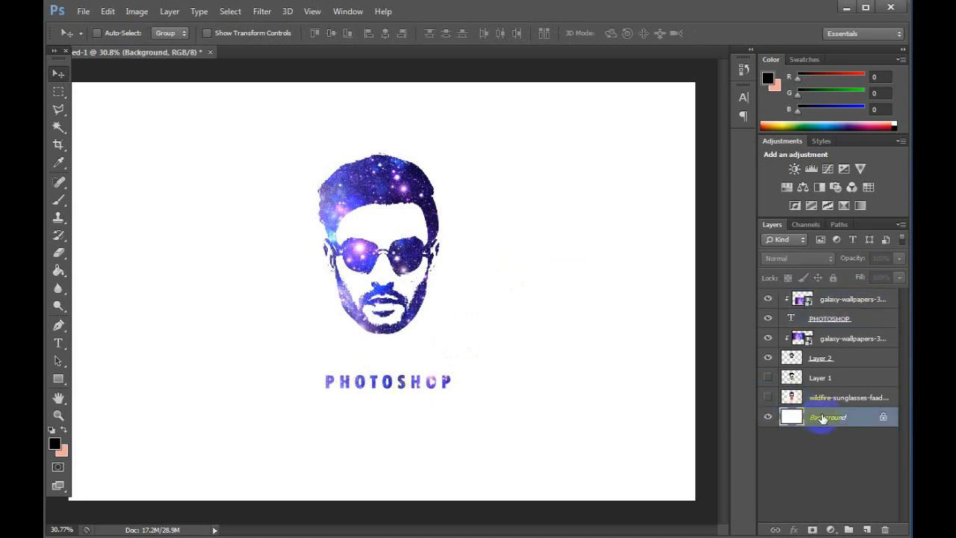
pyautogui.rightClick(876, 420)
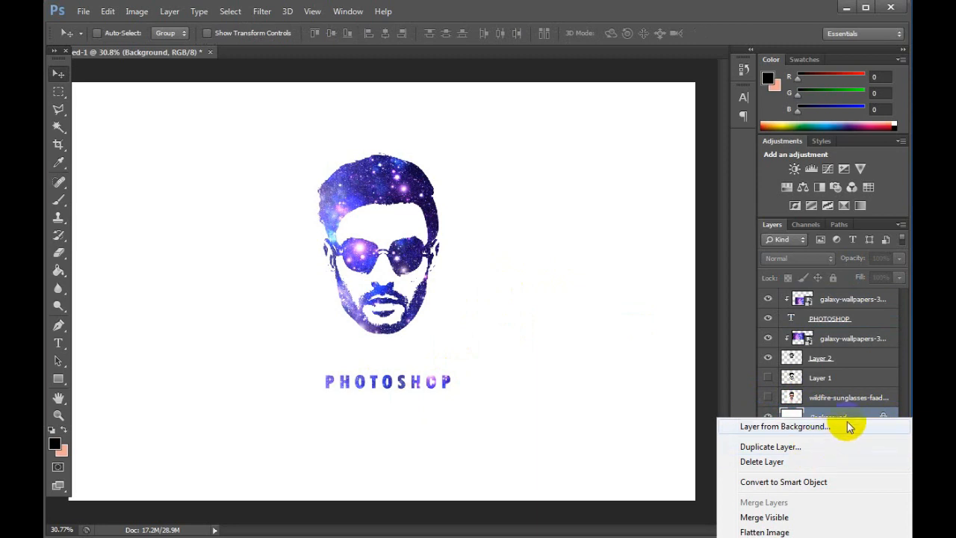
pyautogui.click(882, 422)
pyautogui.doubleClick(884, 420)
pyautogui.press('Return')
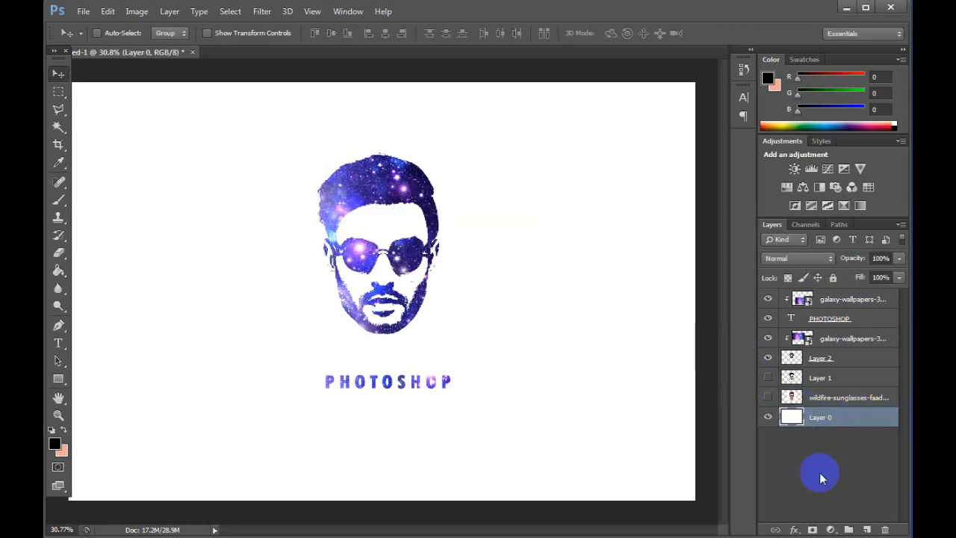
# Add a Gradient Overlay to the white base layer using the Foreground to Transparent preset with a dark grey starting colour stop.
pyautogui.click(794, 530)
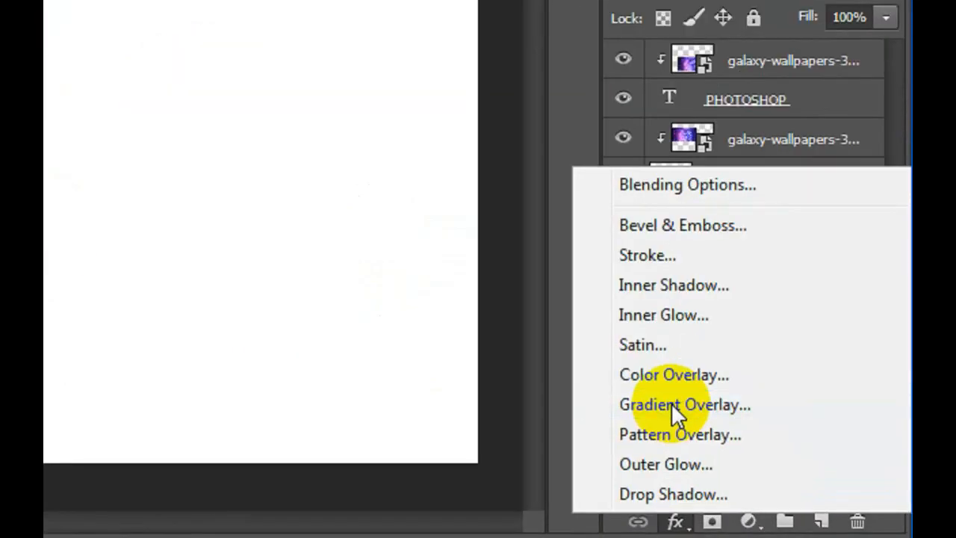
pyautogui.click(676, 405)
pyautogui.click(654, 196)
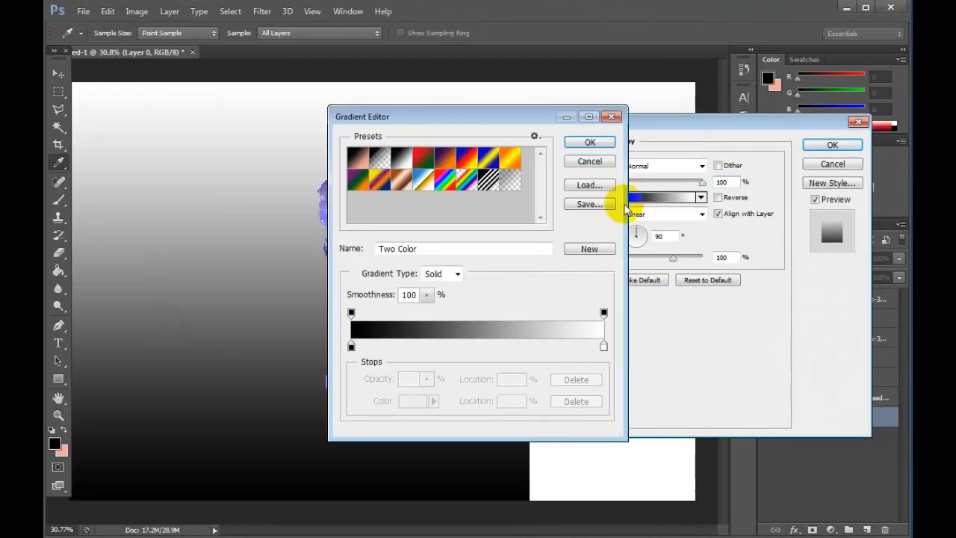
pyautogui.click(379, 158)
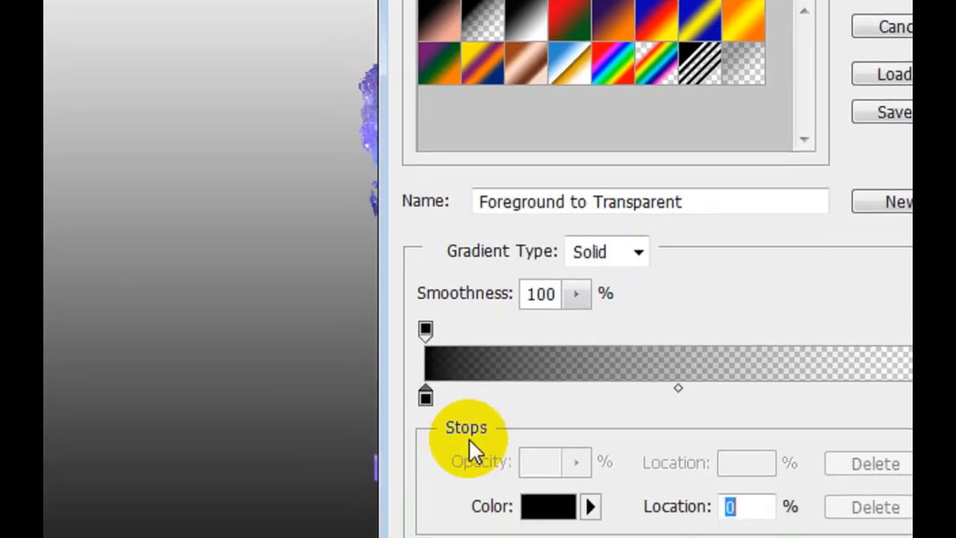
pyautogui.click(550, 413)
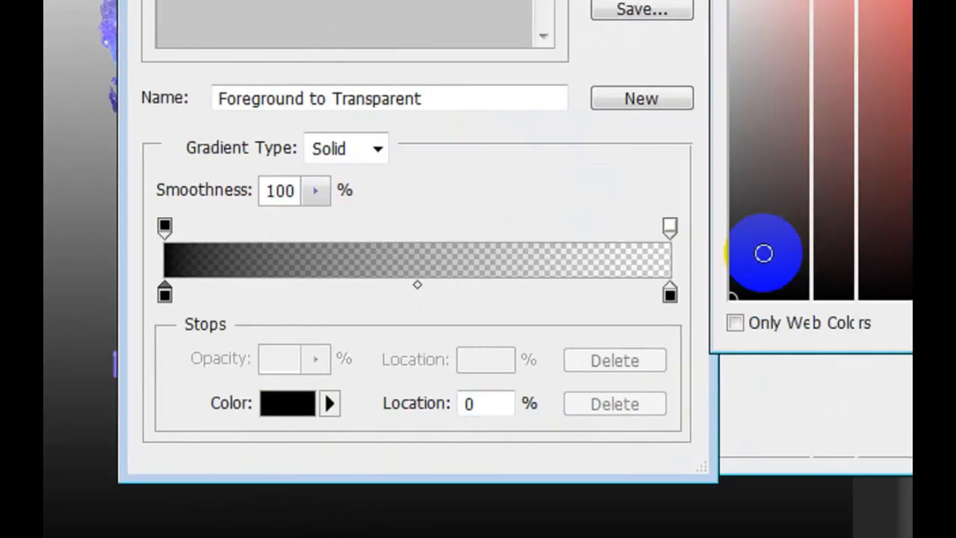
pyautogui.click(763, 252)
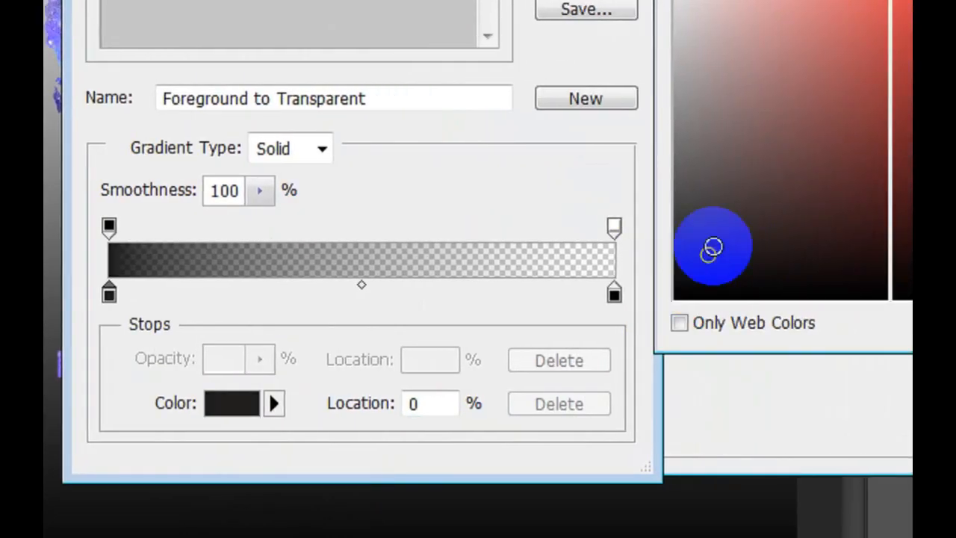
pyautogui.press('Return')
pyautogui.click(587, 140)
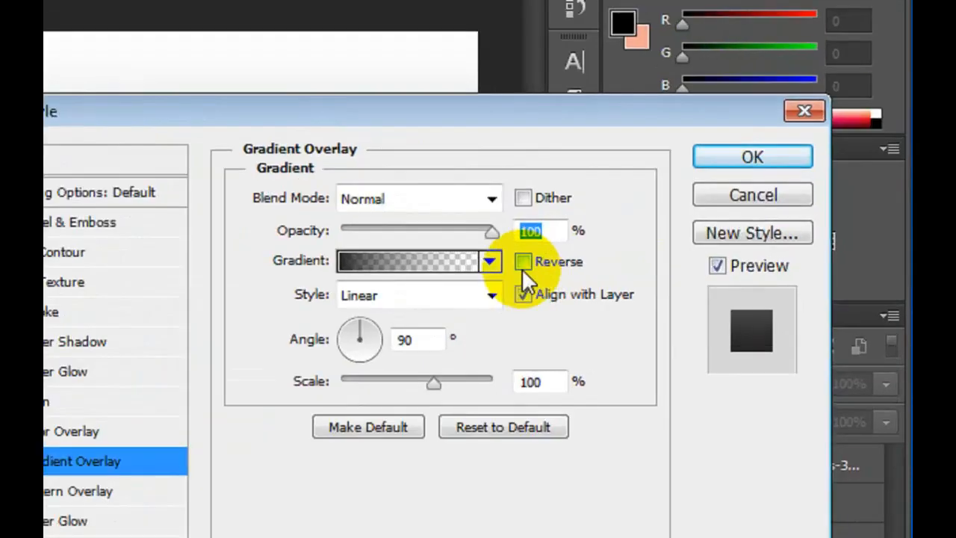
# Reverse the overlay gradient and set its style to Radial.
pyautogui.click(719, 197)
pyautogui.click(701, 214)
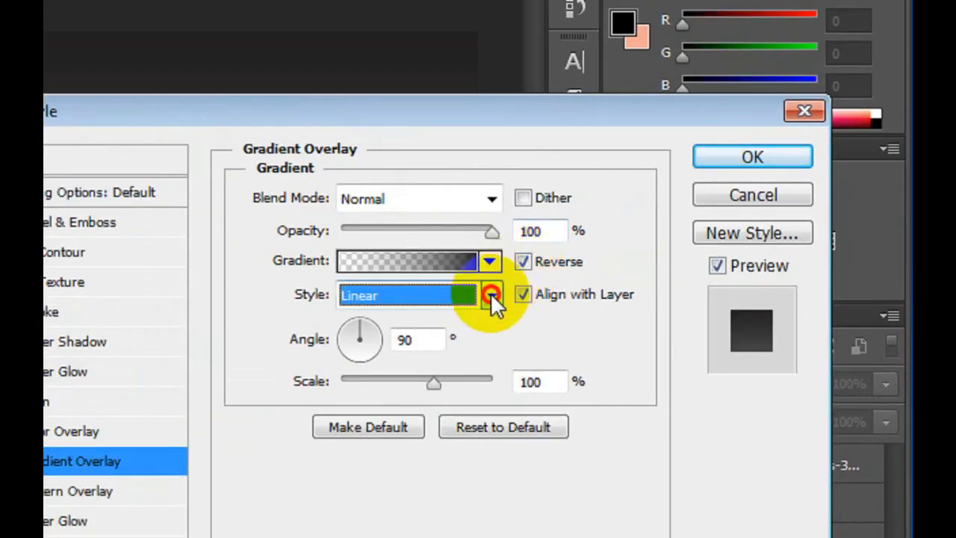
pyautogui.click(462, 348)
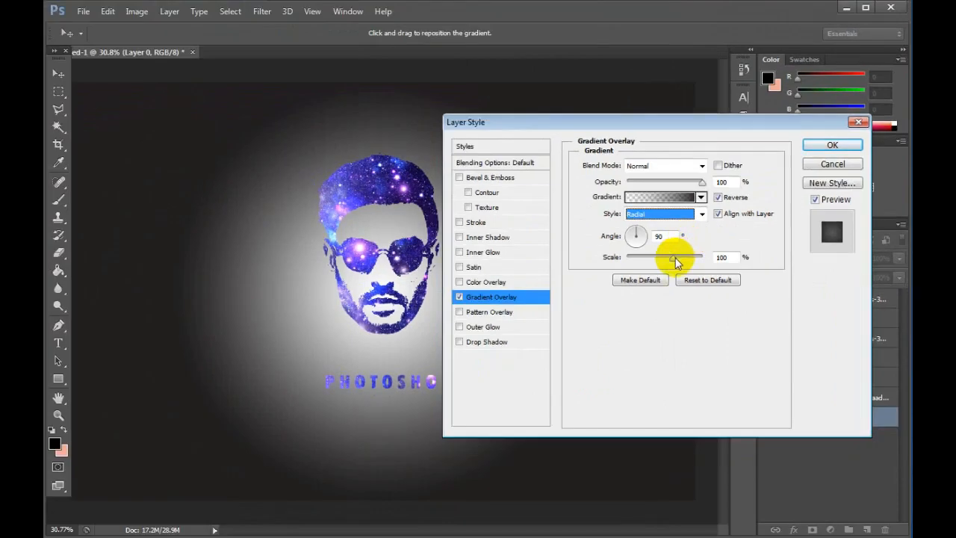
# Set the Gradient Overlay's scale to 144% and its opacity to 14%, and apply the layer style.
pyautogui.moveTo(441, 384); pyautogui.dragTo(474, 387)
pyautogui.moveTo(693, 260); pyautogui.dragTo(694, 257)
pyautogui.moveTo(702, 181); pyautogui.dragTo(648, 192)
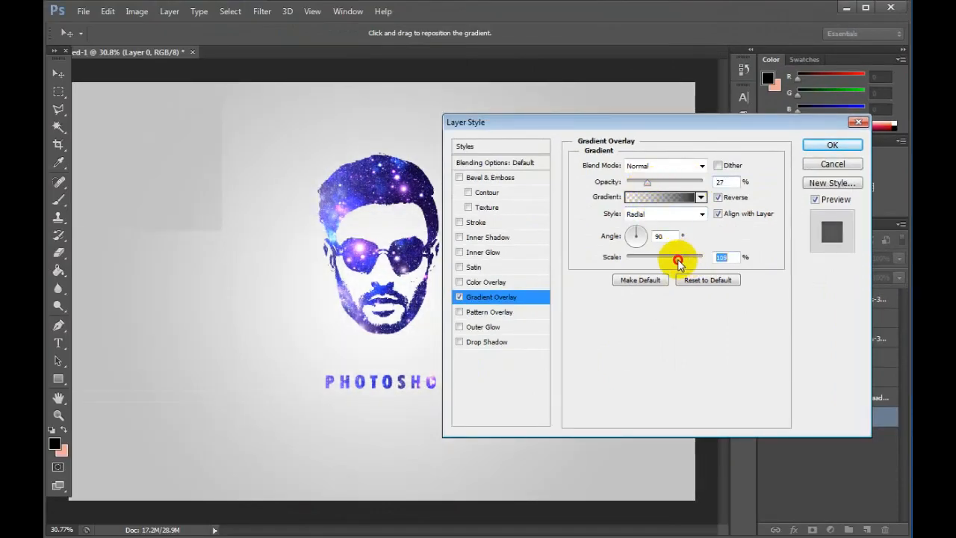
pyautogui.moveTo(678, 261); pyautogui.dragTo(698, 259)
pyautogui.moveTo(647, 183); pyautogui.dragTo(637, 186)
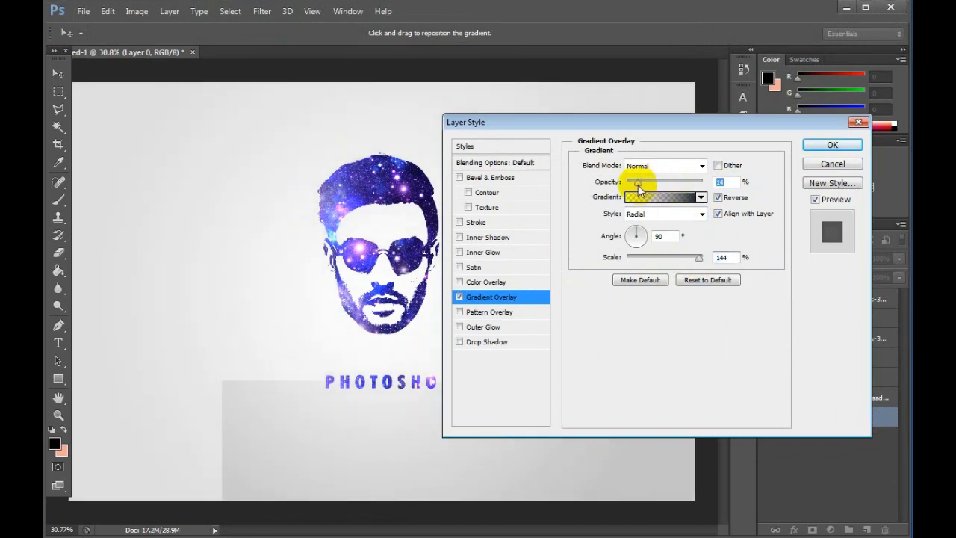
pyautogui.press('Return')
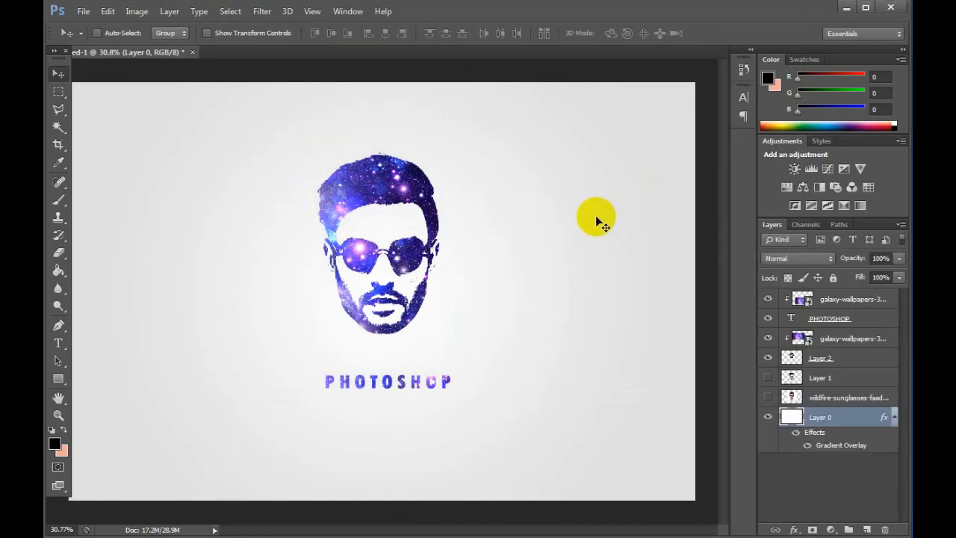
pyautogui.hotkey('ctrl', '+')
pyautogui.hotkey('ctrl', '+')
pyautogui.hotkey('ctrl', '0')
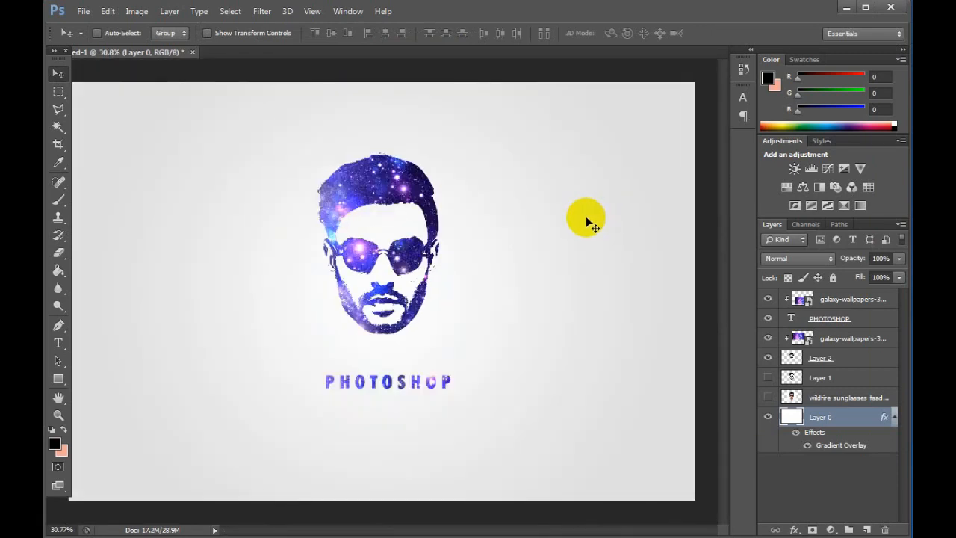